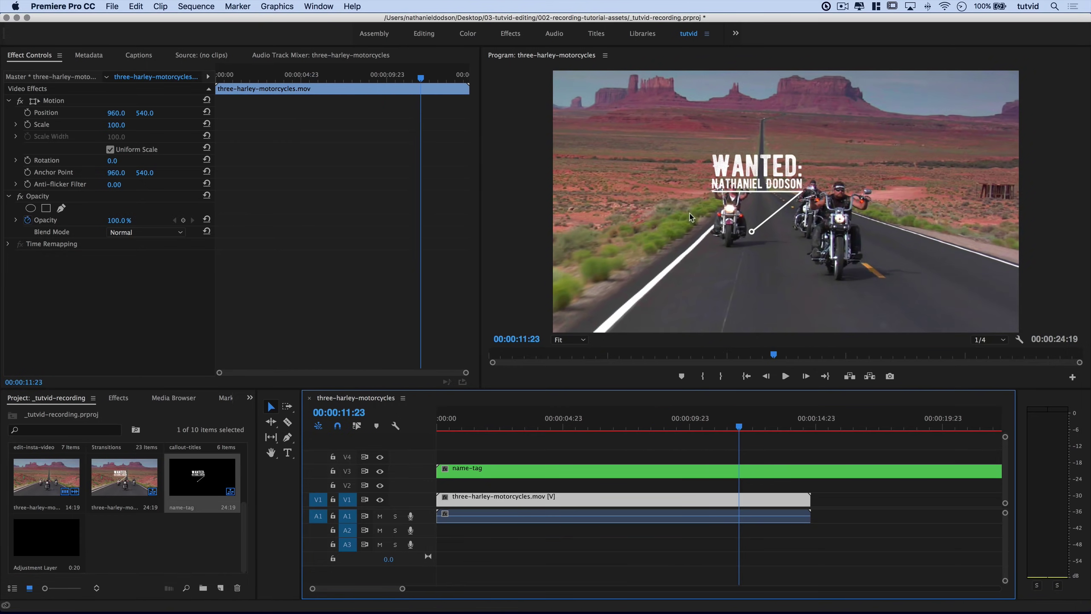
Step: Cut the name-tag where the motorcycle clip ends and delete the overhanging piece
{"action": "left_click", "coordinate": [288, 422]}
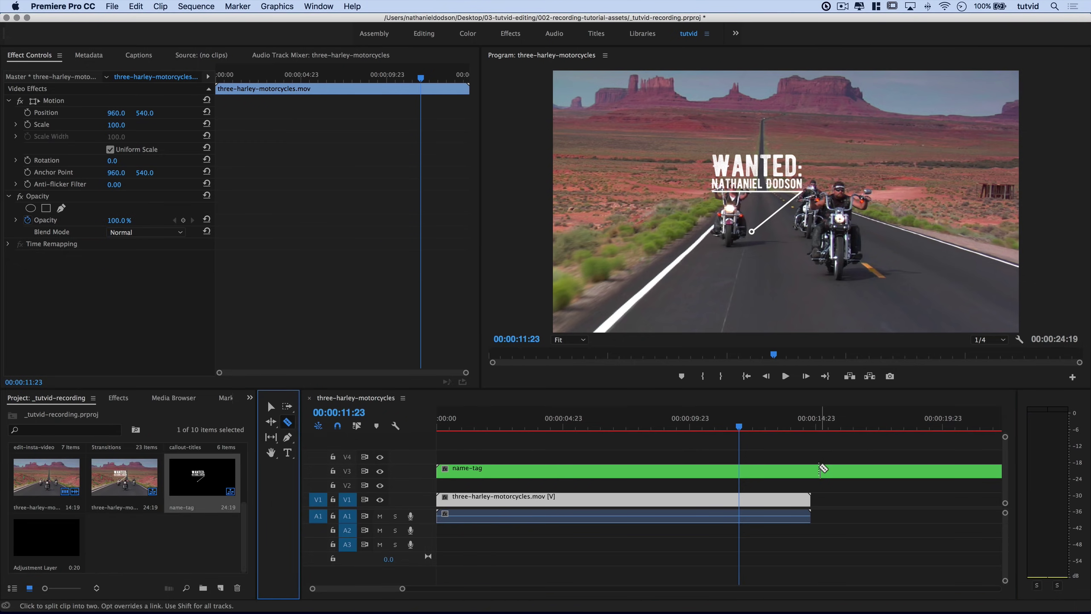
{"action": "left_click", "coordinate": [813, 470]}
{"action": "key", "text": "v"}
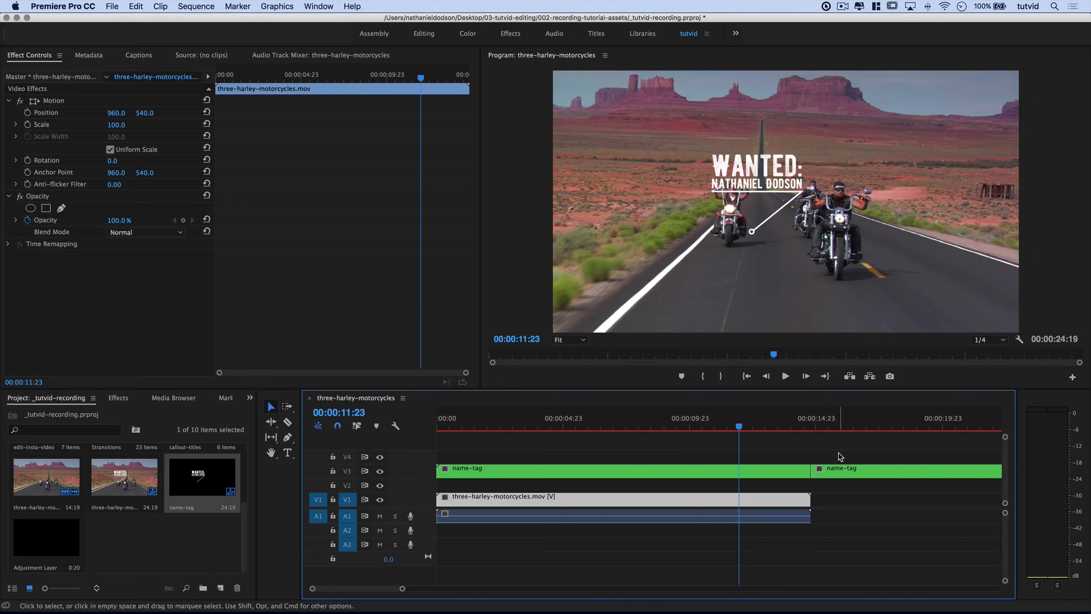
{"action": "left_click", "coordinate": [839, 472]}
{"action": "key", "text": "Delete"}
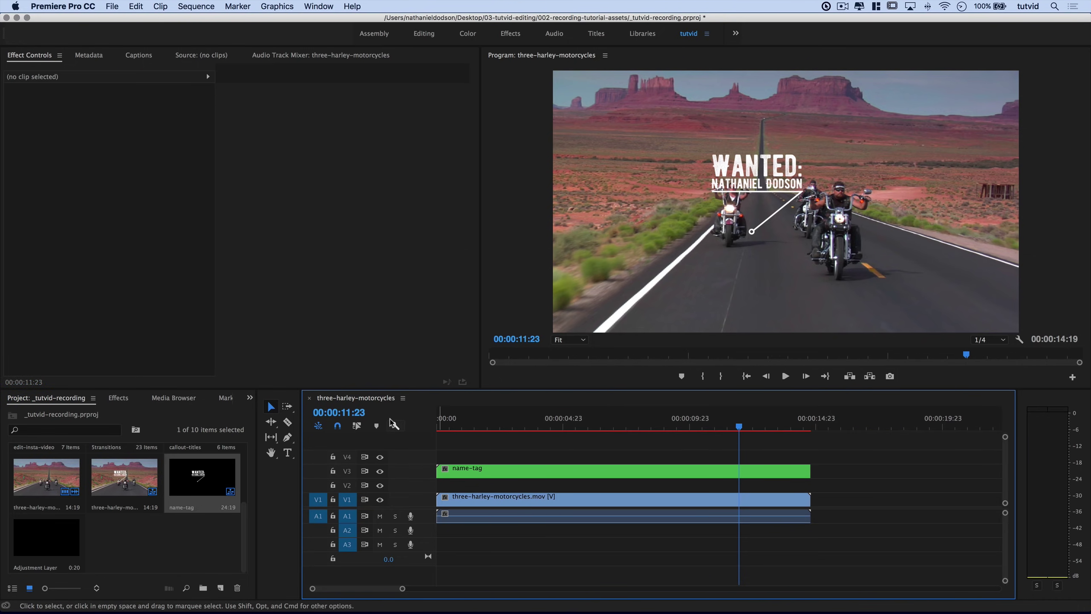
Step: Select the motorcycle clip, then the name-tag clip to show its properties
{"action": "left_click", "coordinate": [473, 499]}
{"action": "left_click", "coordinate": [462, 423]}
{"action": "left_click", "coordinate": [483, 474]}
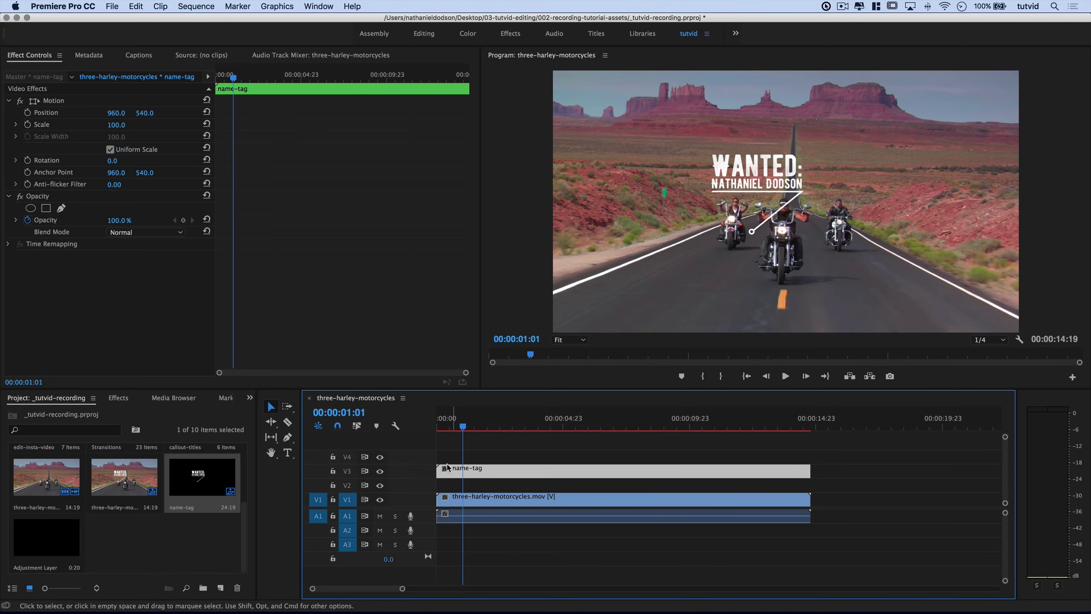
Step: Enable Position keyframing on the V3 name-tag, with a first keyframe at 00:00:00 (960, 540)
{"action": "left_click", "coordinate": [347, 471]}
{"action": "key", "text": "Home"}
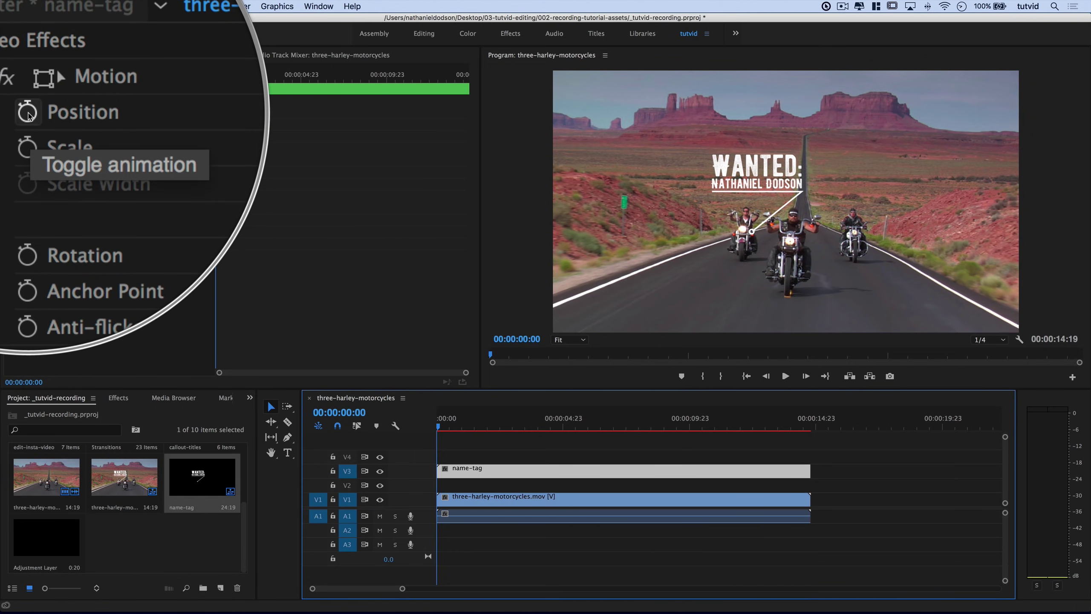
{"action": "left_click", "coordinate": [28, 113]}
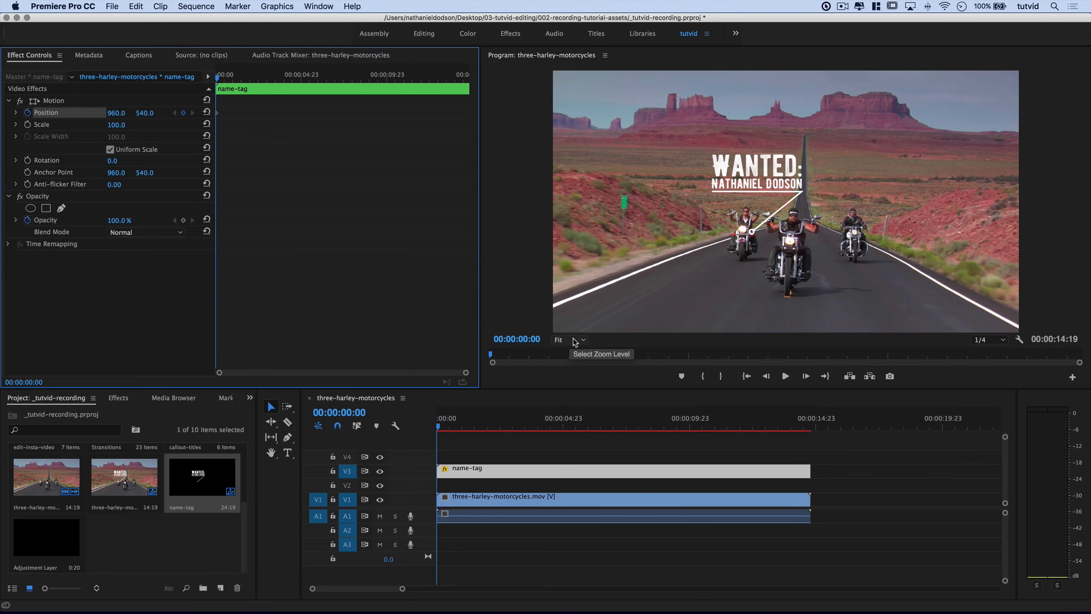
{"action": "left_click", "coordinate": [575, 341]}
{"action": "left_click", "coordinate": [574, 341]}
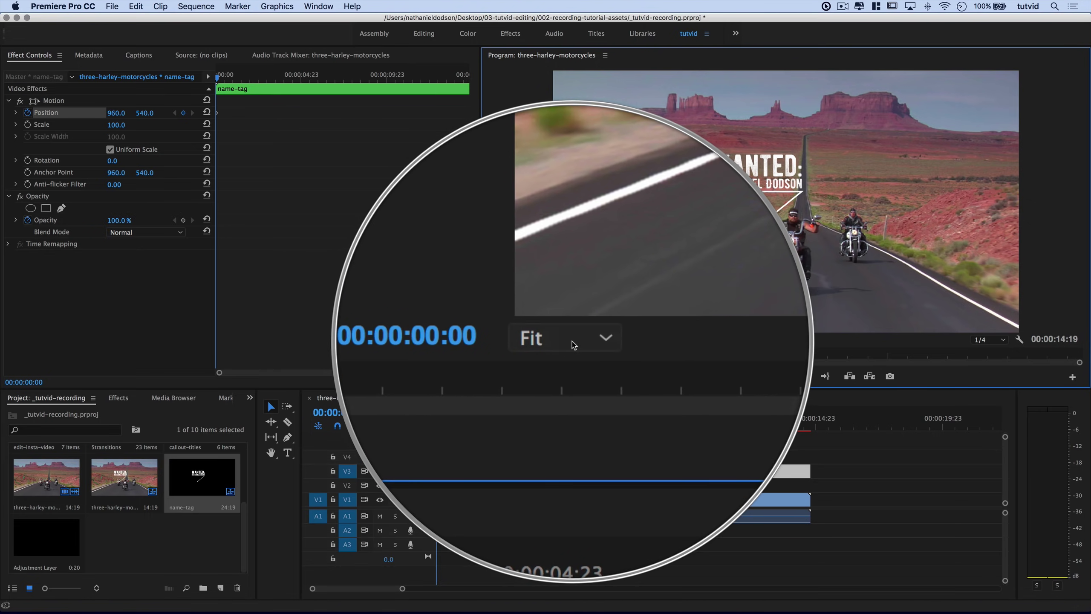
{"action": "left_click", "coordinate": [571, 341]}
{"action": "left_click", "coordinate": [574, 443]}
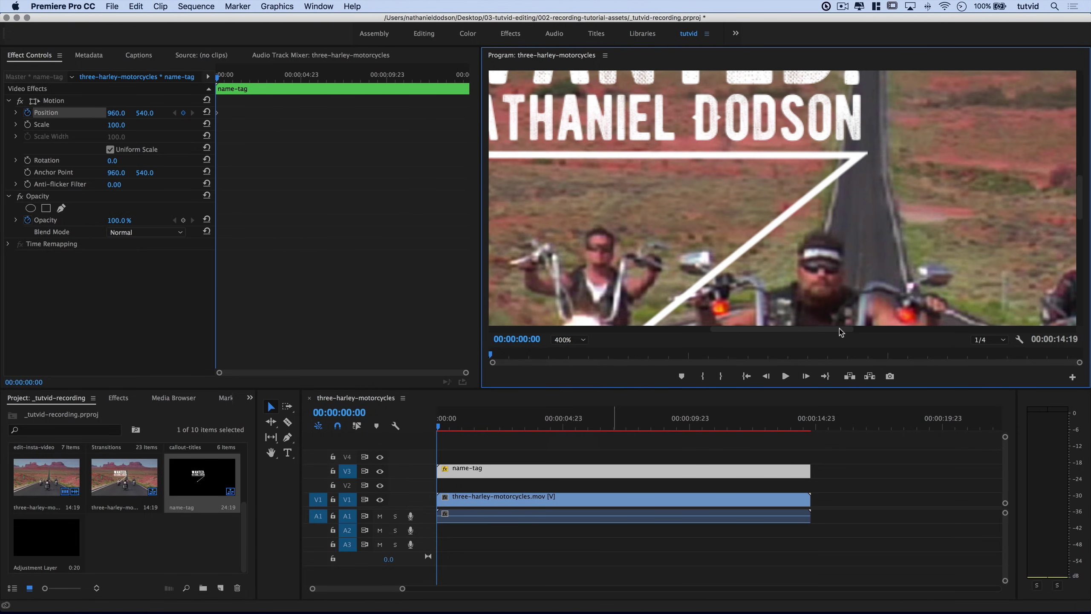
{"action": "left_click_drag", "start_coordinate": [1084, 201], "coordinate": [1079, 224]}
{"action": "left_click_drag", "start_coordinate": [726, 334], "coordinate": [742, 333]}
{"action": "left_click", "coordinate": [569, 340]}
{"action": "left_click", "coordinate": [566, 347]}
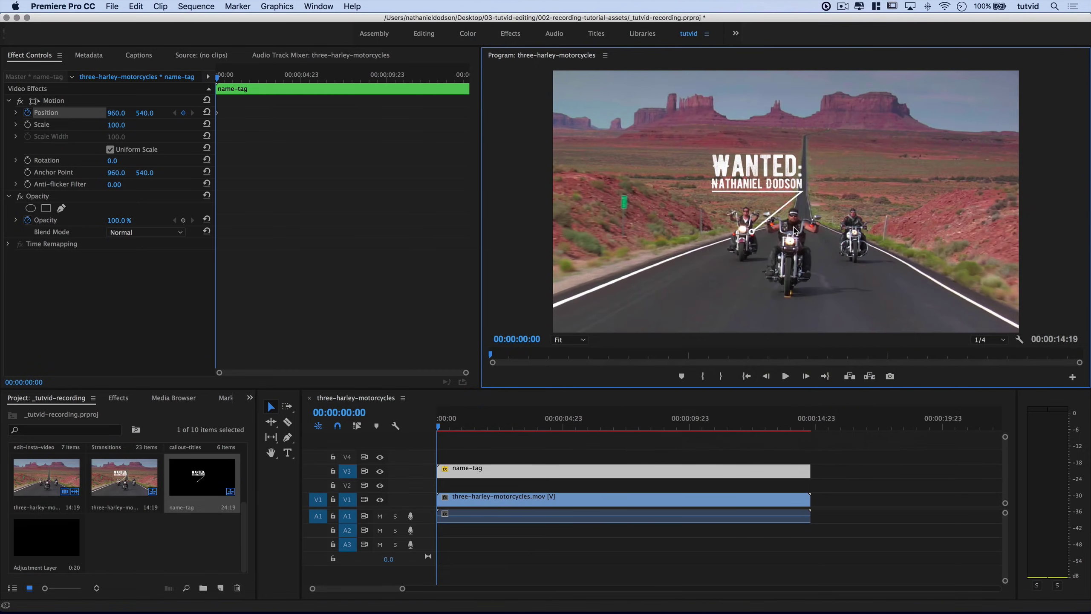
{"action": "left_click", "coordinate": [589, 340]}
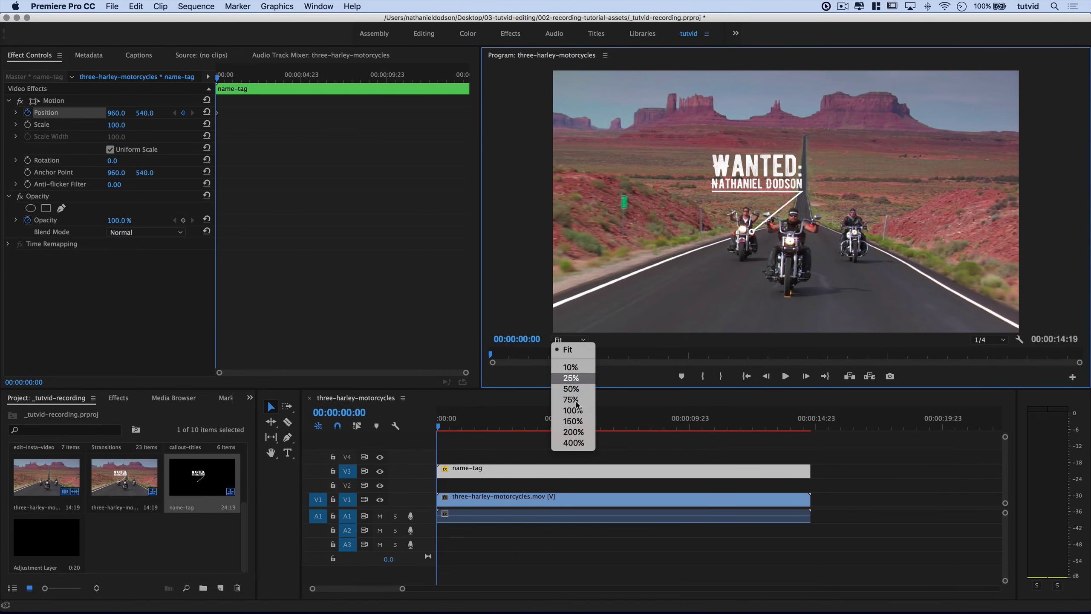
Step: Magnify the Program monitor to 400% and frame the lead rider
{"action": "left_click", "coordinate": [576, 445]}
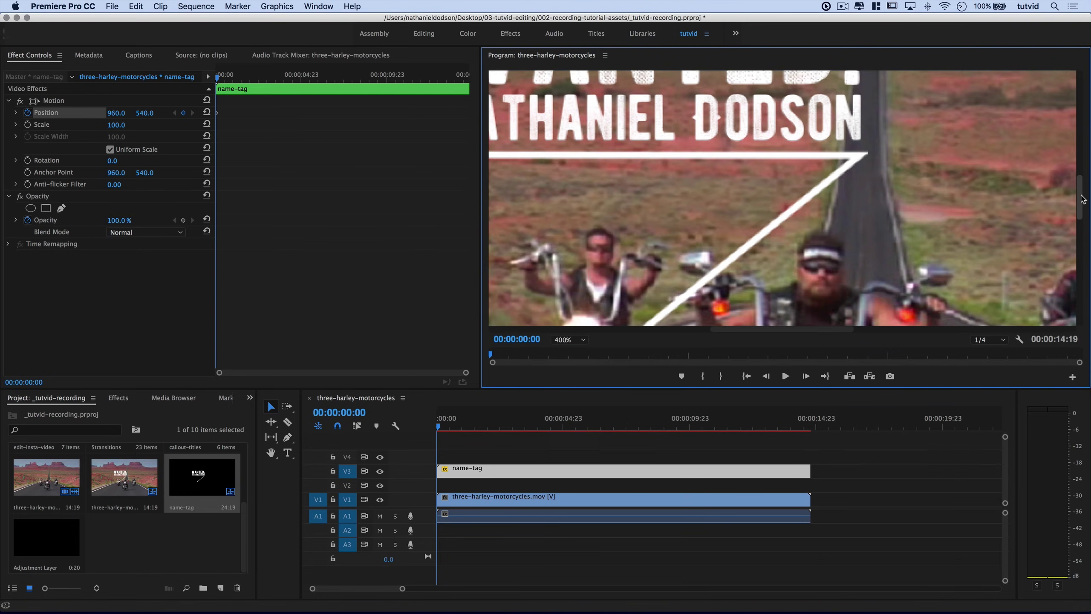
{"action": "scroll", "coordinate": [988, 223], "scroll_direction": "down", "scroll_amount": 5}
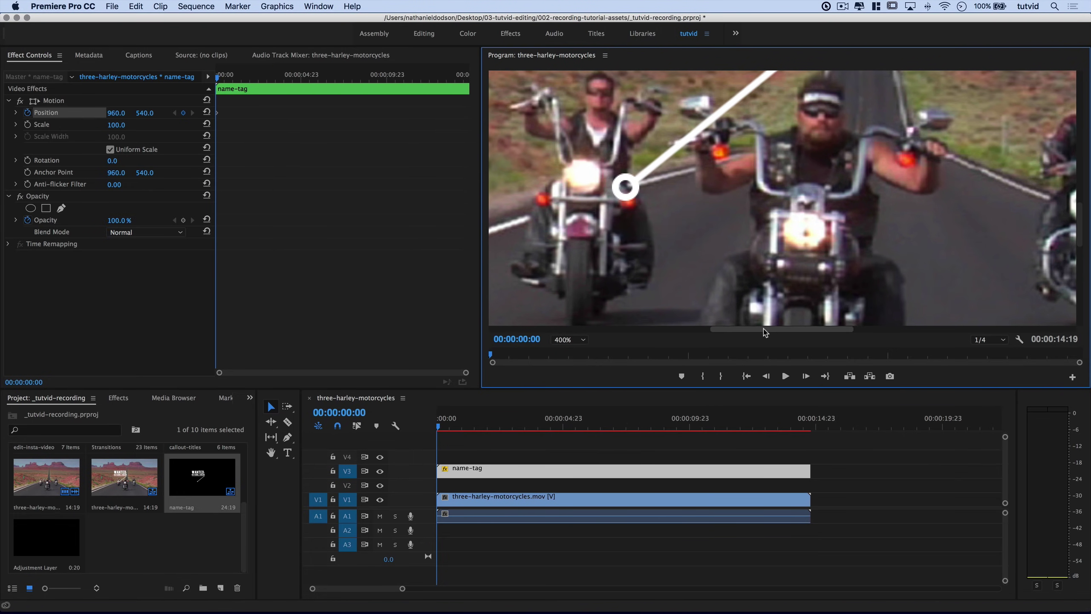
{"action": "left_click_drag", "start_coordinate": [763, 329], "coordinate": [775, 329]}
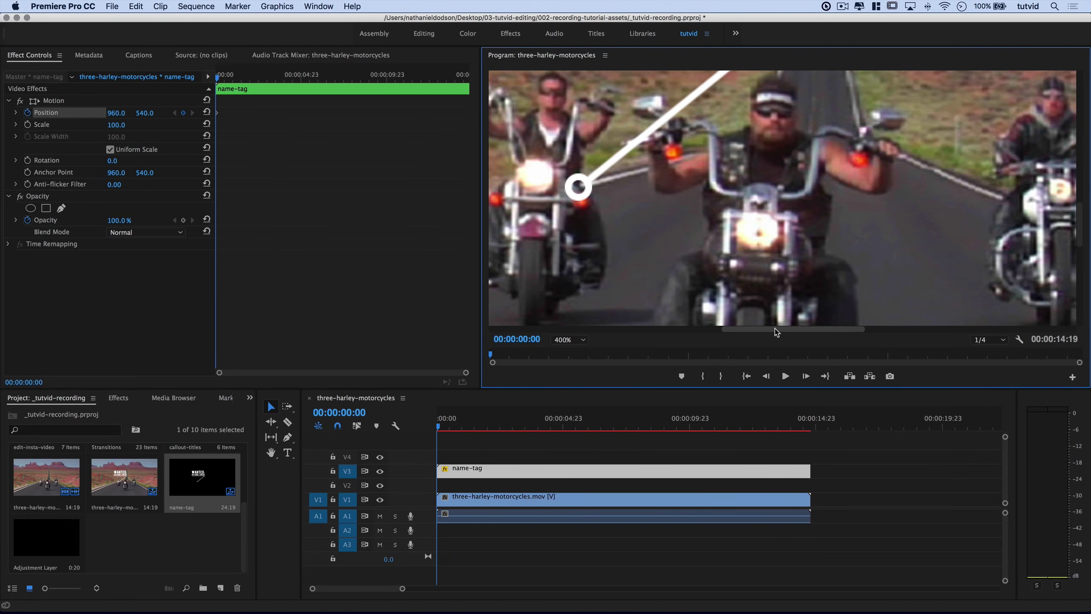
Step: Nudge the name-tag's Motion position onto the lead rider's chest, reaching 1123, 524
{"action": "left_click", "coordinate": [35, 103]}
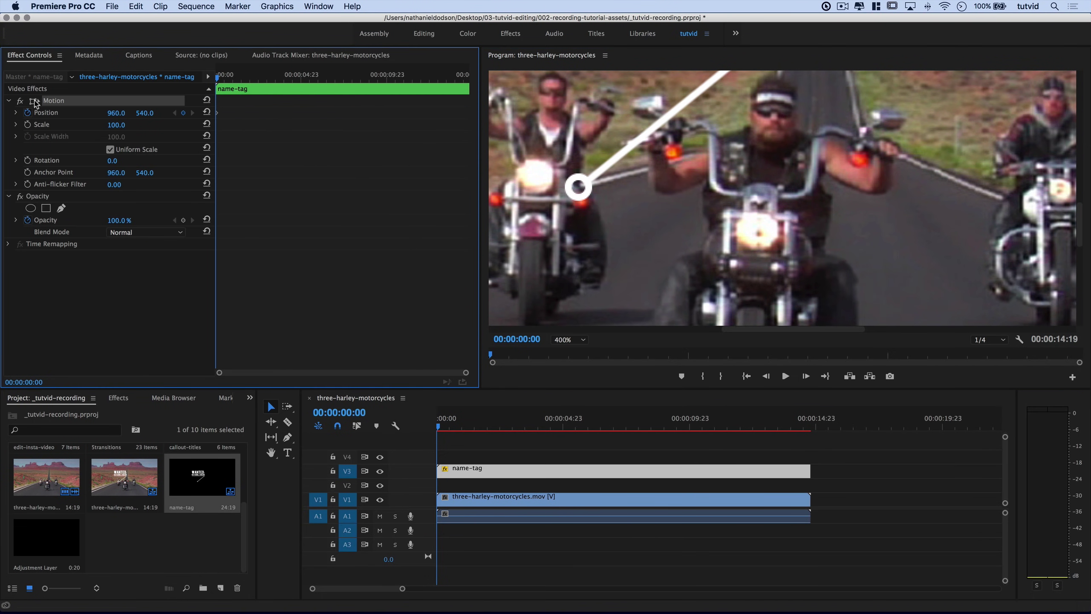
{"action": "left_click", "coordinate": [757, 208]}
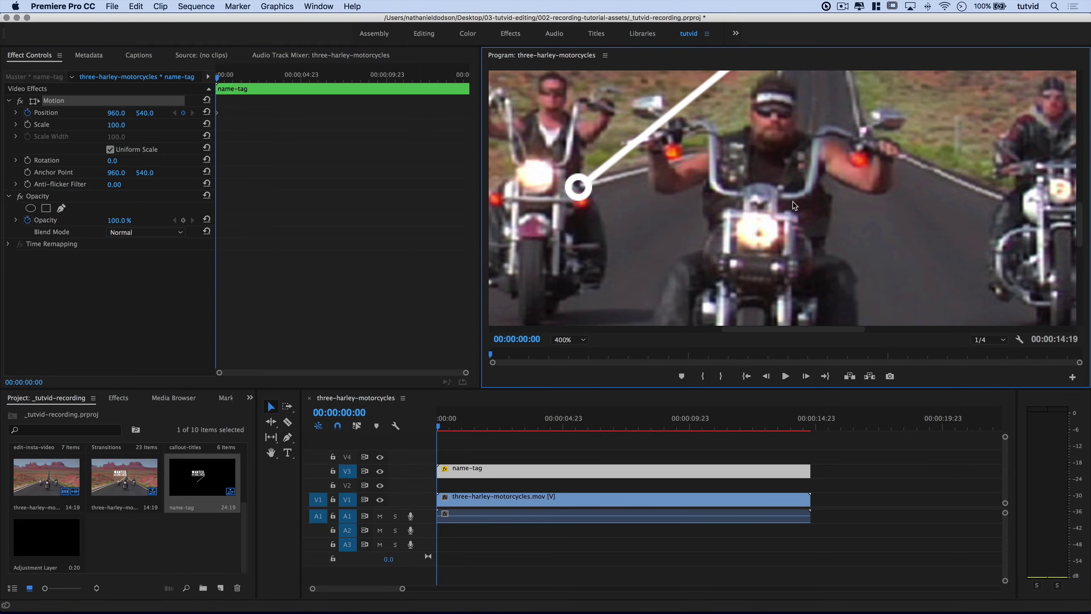
{"action": "key", "text": "shift+Right"}
{"action": "key", "text": "shift+Right"}
{"action": "key", "text": "shift+Right"}
{"action": "key", "text": "shift+Right"}
{"action": "key", "text": "shift+Right"}
{"action": "key", "text": "shift+Right"}
{"action": "key", "text": "shift+Right"}
{"action": "key", "text": "shift+Right"}
{"action": "key", "text": "shift+Right"}
{"action": "key", "text": "shift+Right"}
{"action": "key", "text": "shift+Right"}
{"action": "key", "text": "shift+Right"}
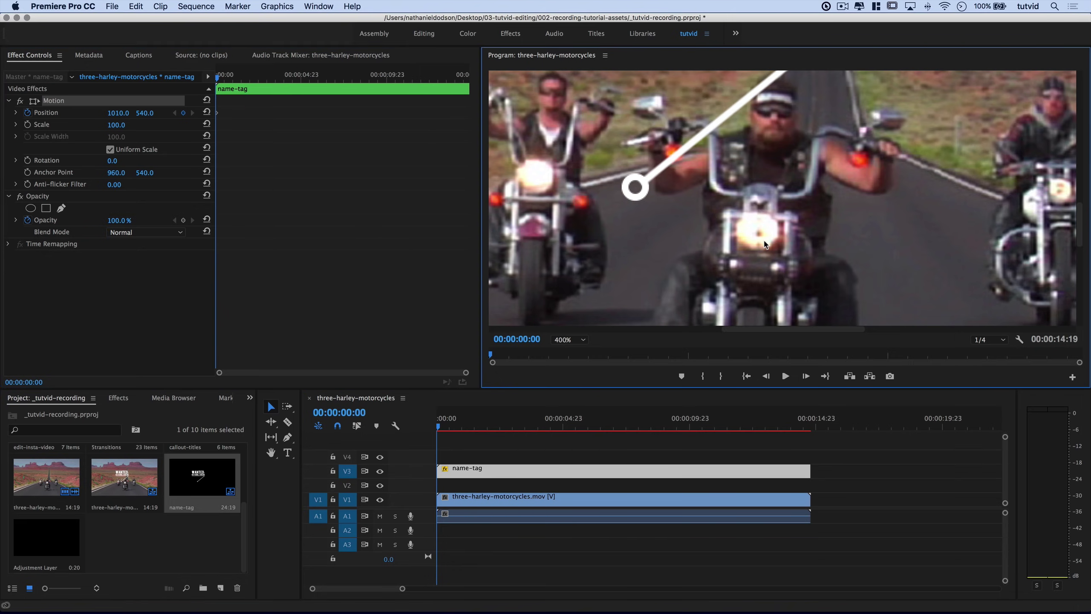
{"action": "key", "text": "shift+Right"}
{"action": "key", "text": "shift+Right"}
{"action": "key", "text": "shift+Right"}
{"action": "key", "text": "shift+Right"}
{"action": "key", "text": "shift+Right"}
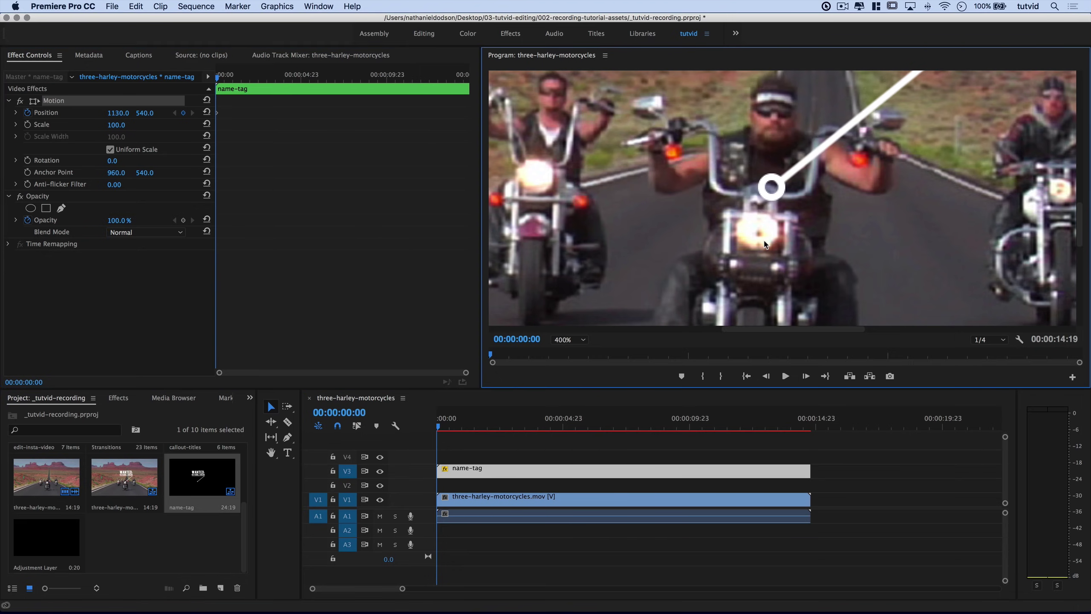
{"action": "key", "text": "shift+Up"}
{"action": "key", "text": "Up"}
{"action": "key", "text": "Up"}
{"action": "key", "text": "Up"}
{"action": "key", "text": "Up"}
{"action": "key", "text": "Up"}
{"action": "key", "text": "Up"}
{"action": "key", "text": "Left"}
{"action": "key", "text": "Left"}
{"action": "key", "text": "Left"}
{"action": "key", "text": "Left"}
{"action": "key", "text": "Left"}
{"action": "key", "text": "Left"}
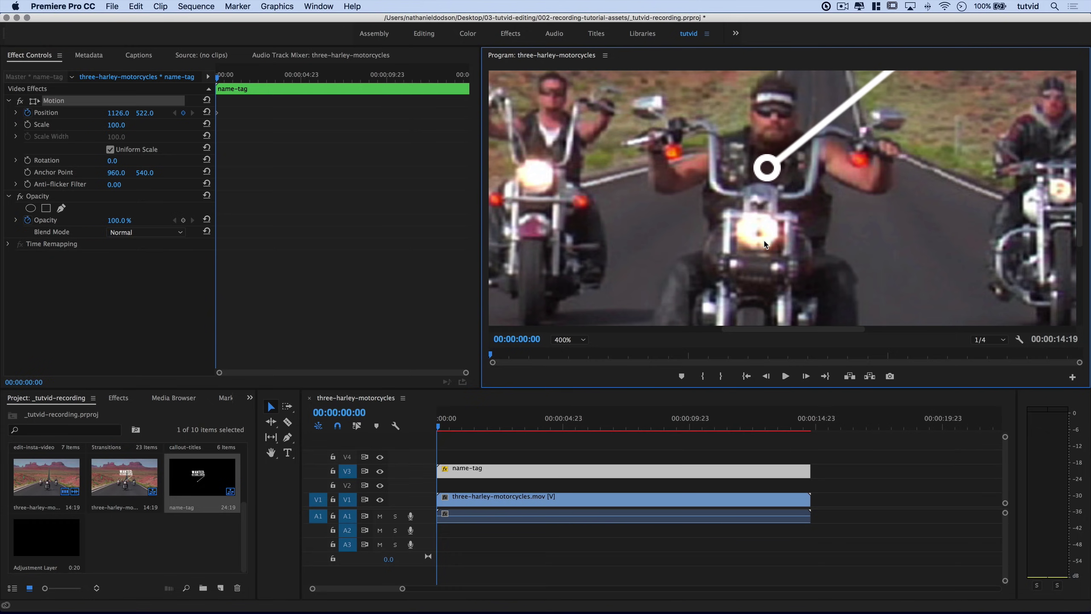
{"action": "key", "text": "Left"}
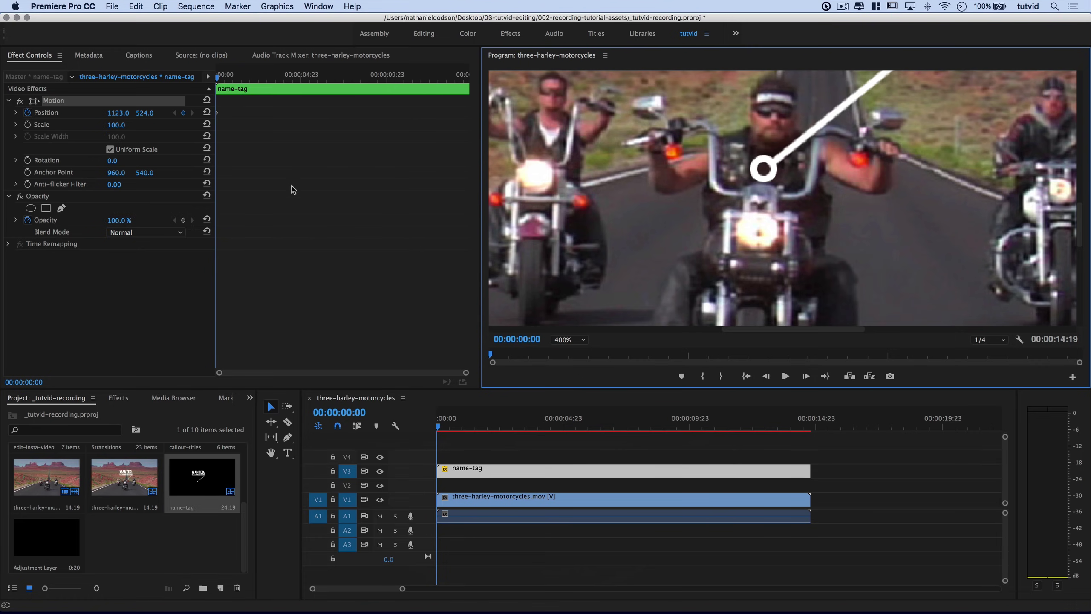
Step: Set the Program monitor playback resolution to Full
{"action": "left_click", "coordinate": [269, 160]}
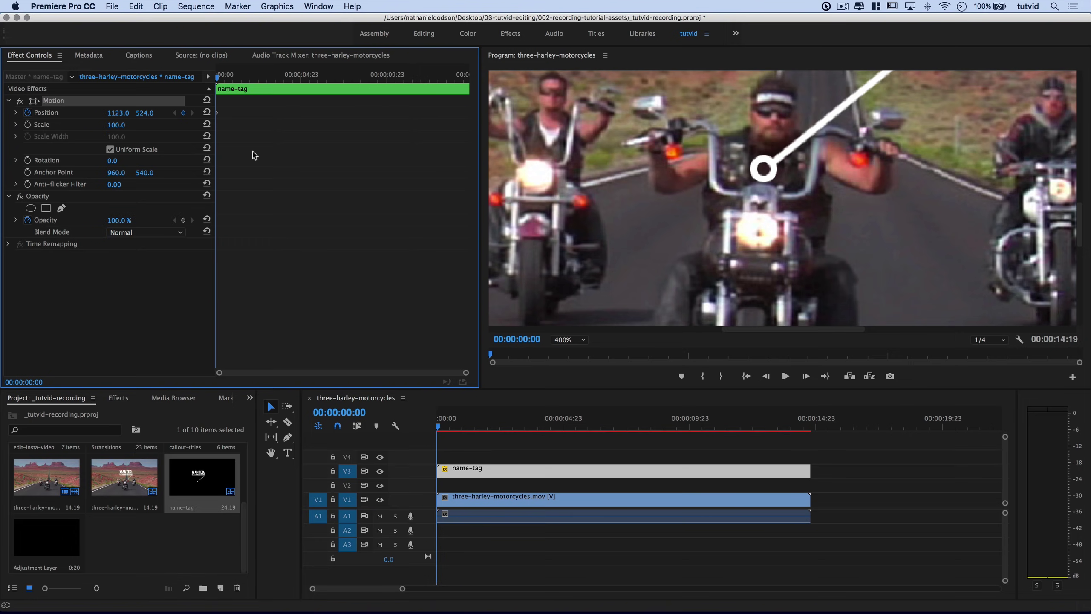
{"action": "key", "text": "shift+Right"}
{"action": "key", "text": "shift+Right"}
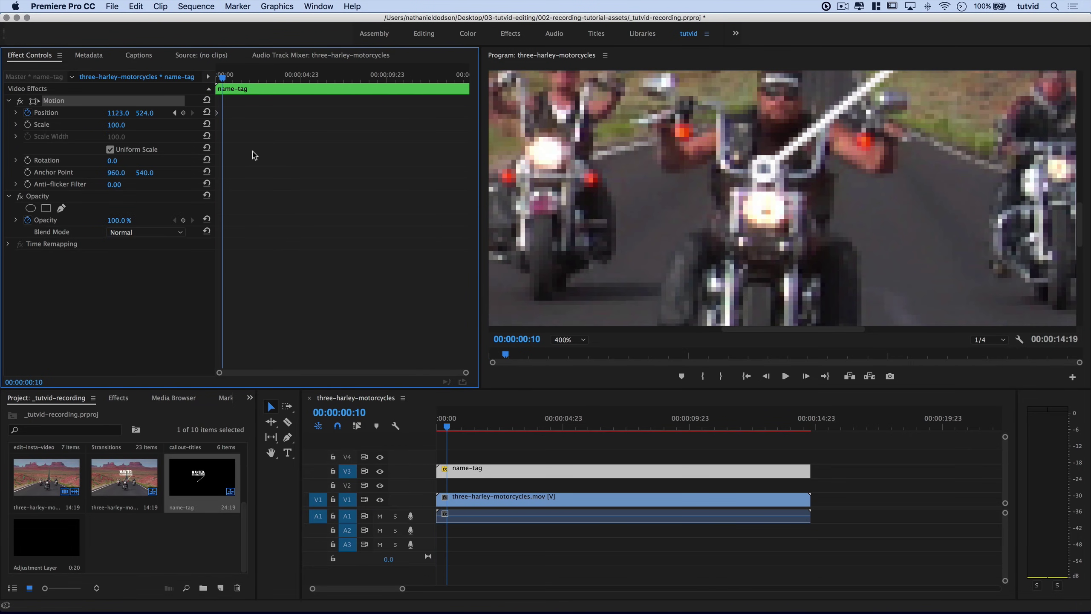
{"action": "key", "text": "shift+Left"}
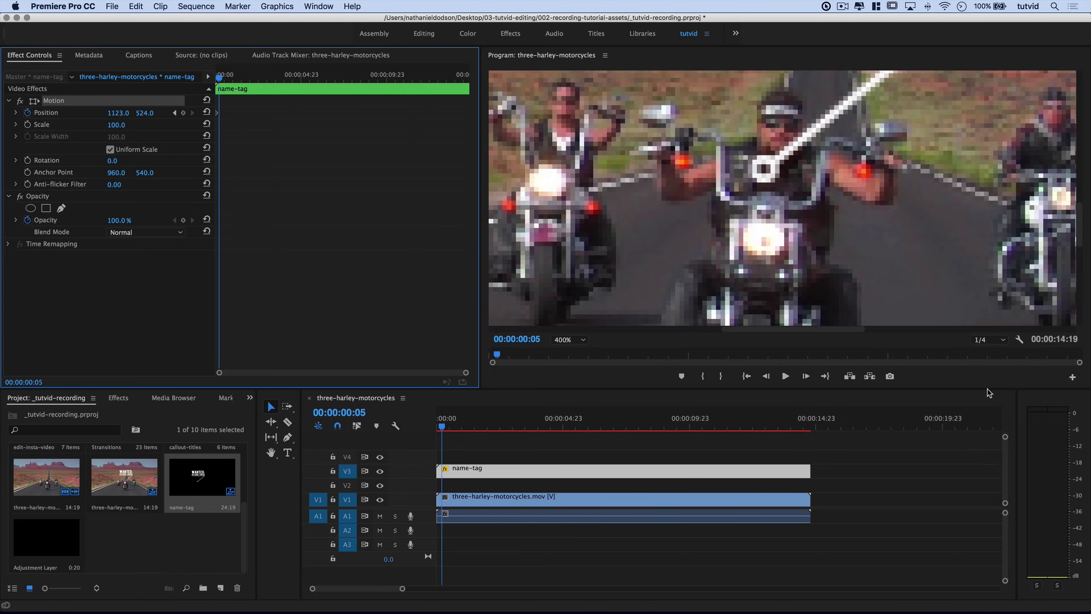
{"action": "left_click", "coordinate": [995, 340]}
{"action": "left_click", "coordinate": [988, 344]}
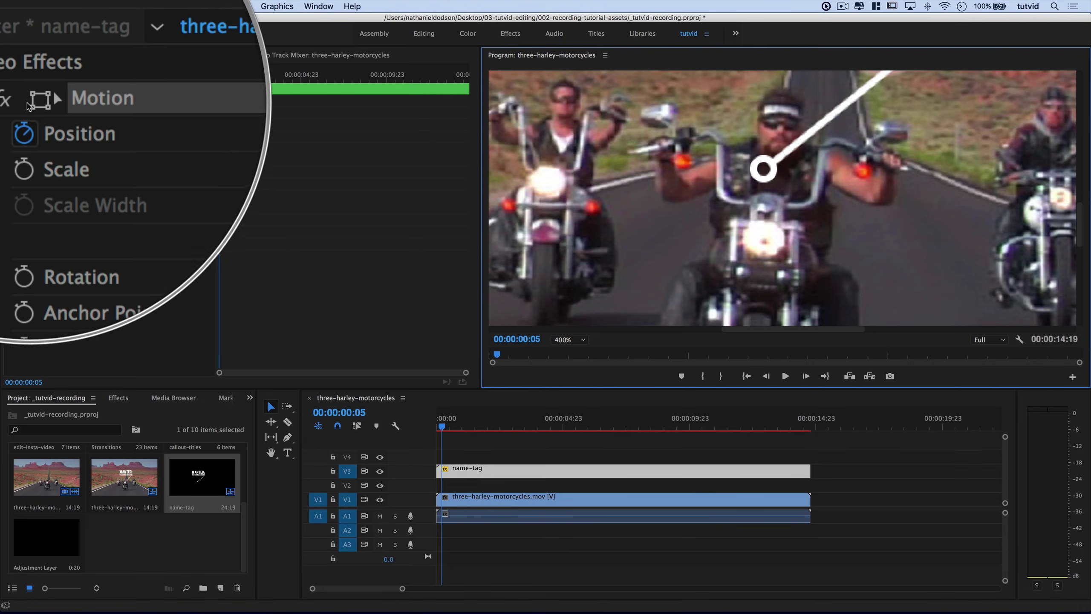
Step: Add Position keyframes at the current frame and frame 10, moving the callout onto the rider
{"action": "left_click", "coordinate": [728, 176]}
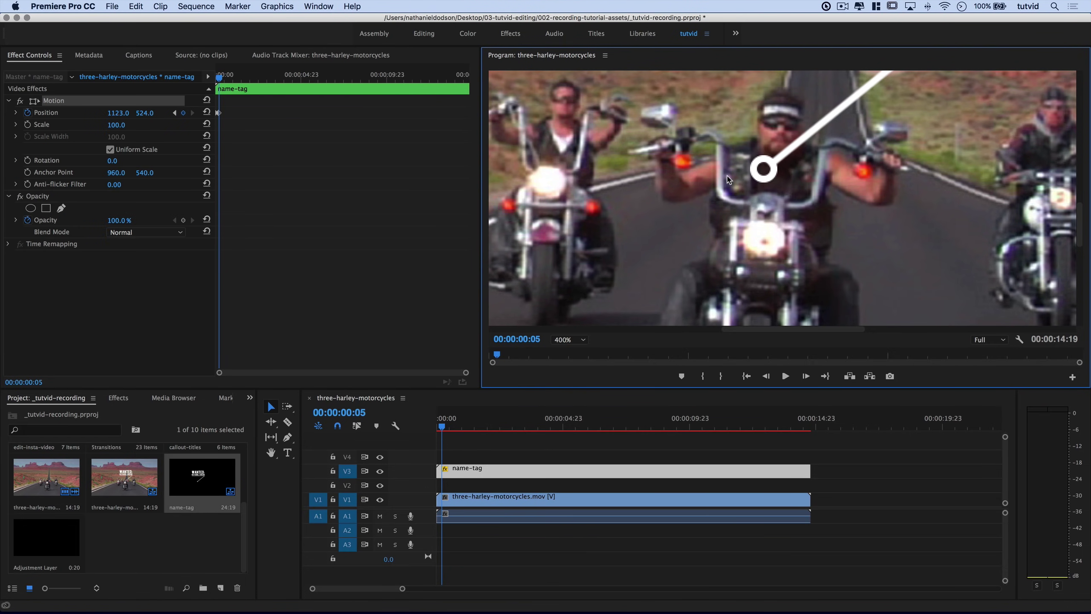
{"action": "key", "text": "Right"}
{"action": "key", "text": "Right"}
{"action": "key", "text": "Right"}
{"action": "key", "text": "Right"}
{"action": "key", "text": "Right"}
{"action": "key", "text": "Down"}
{"action": "key", "text": "Down"}
{"action": "key", "text": "Down"}
{"action": "key", "text": "Down"}
{"action": "key", "text": "Down"}
{"action": "key", "text": "Down"}
{"action": "key", "text": "Down"}
{"action": "key", "text": "Down"}
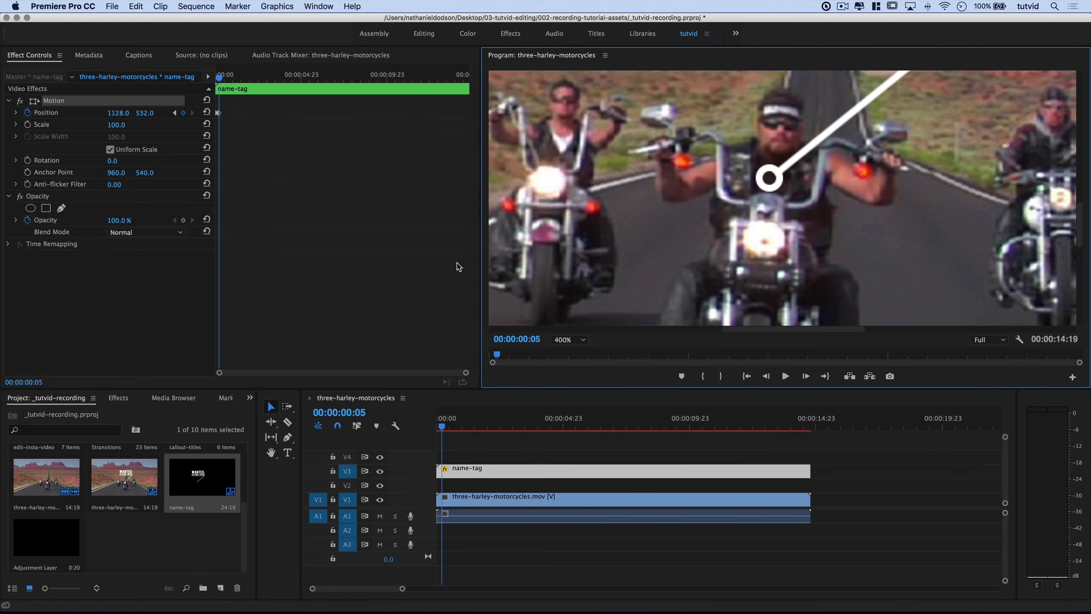
{"action": "left_click", "coordinate": [338, 198]}
{"action": "key", "text": "shift+Right"}
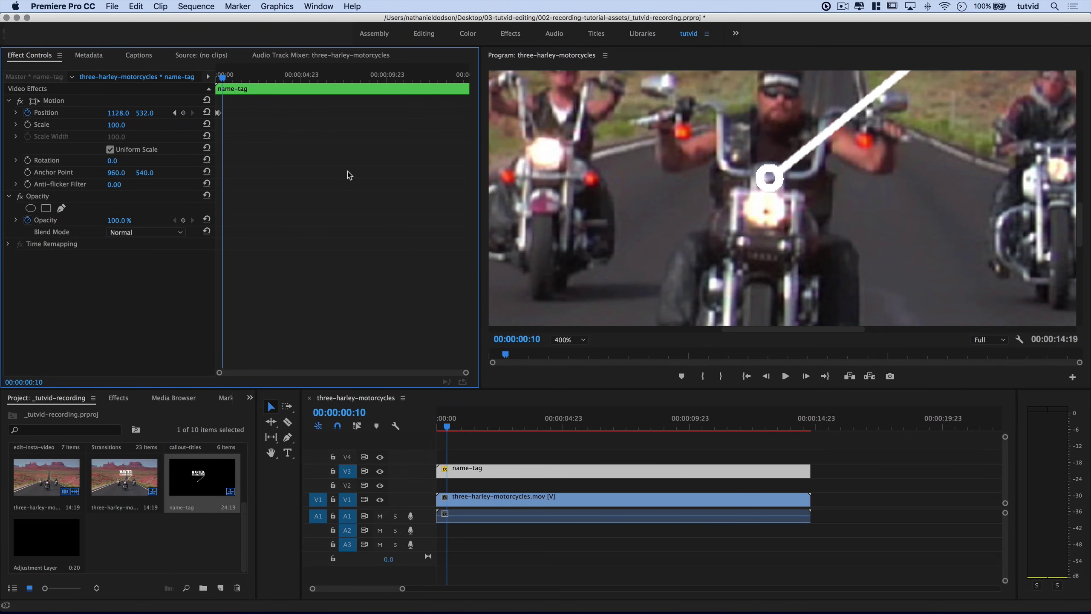
{"action": "left_click", "coordinate": [778, 177]}
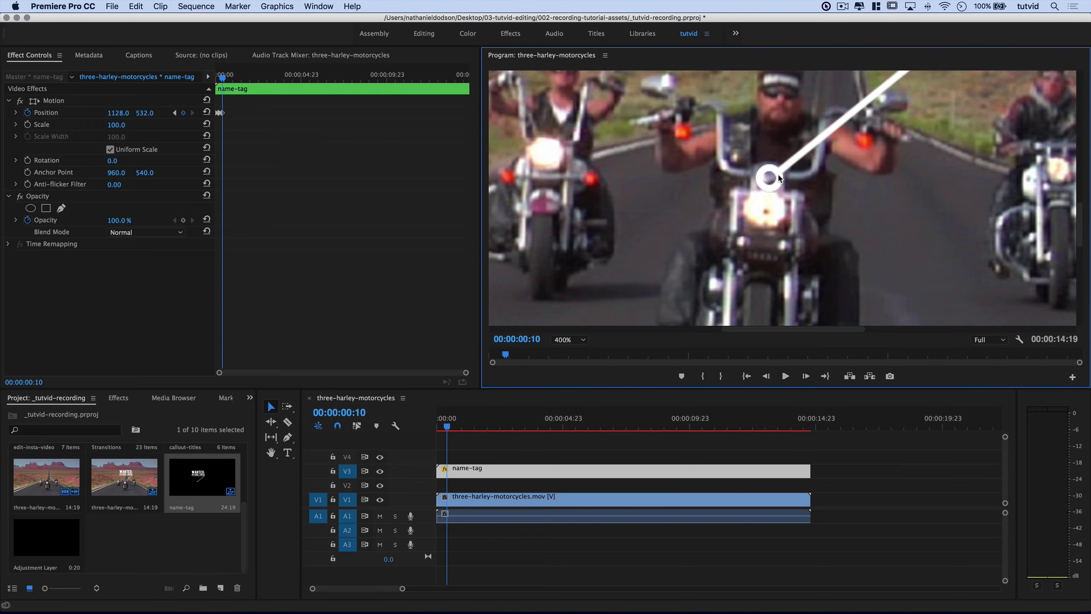
{"action": "left_click_drag", "start_coordinate": [769, 177], "coordinate": [770, 148]}
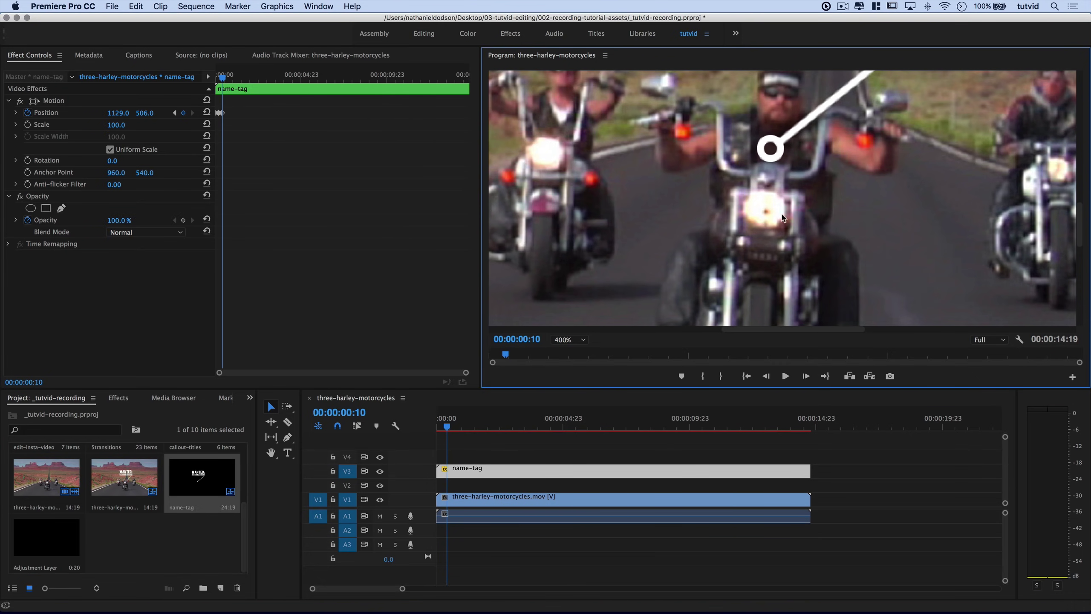
Step: Step five frames ahead and nudge the callout back onto the lead rider
{"action": "left_click", "coordinate": [303, 169]}
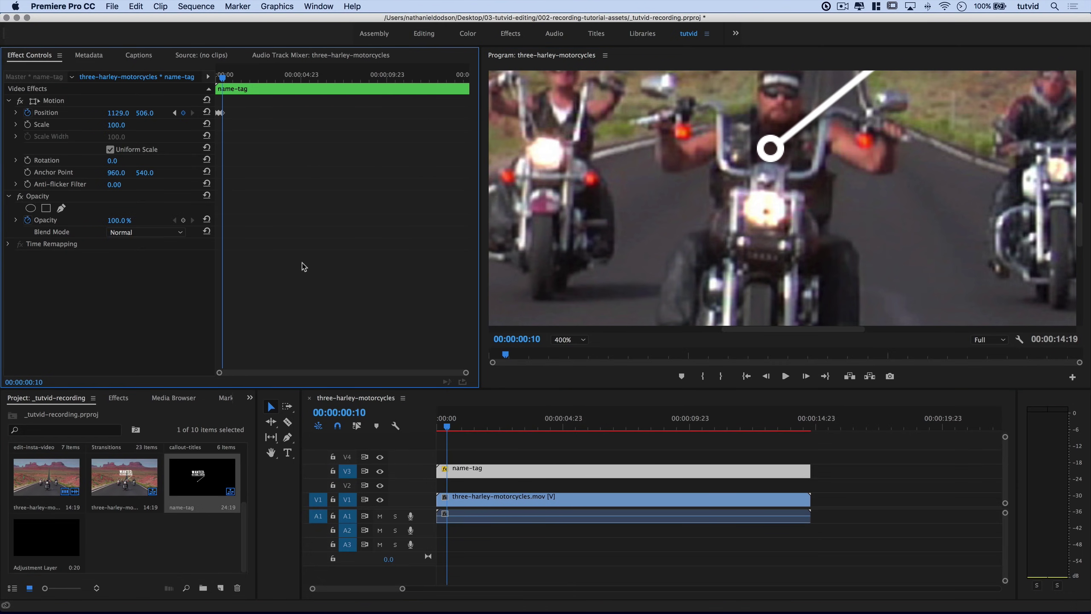
{"action": "key", "text": "shift+Right"}
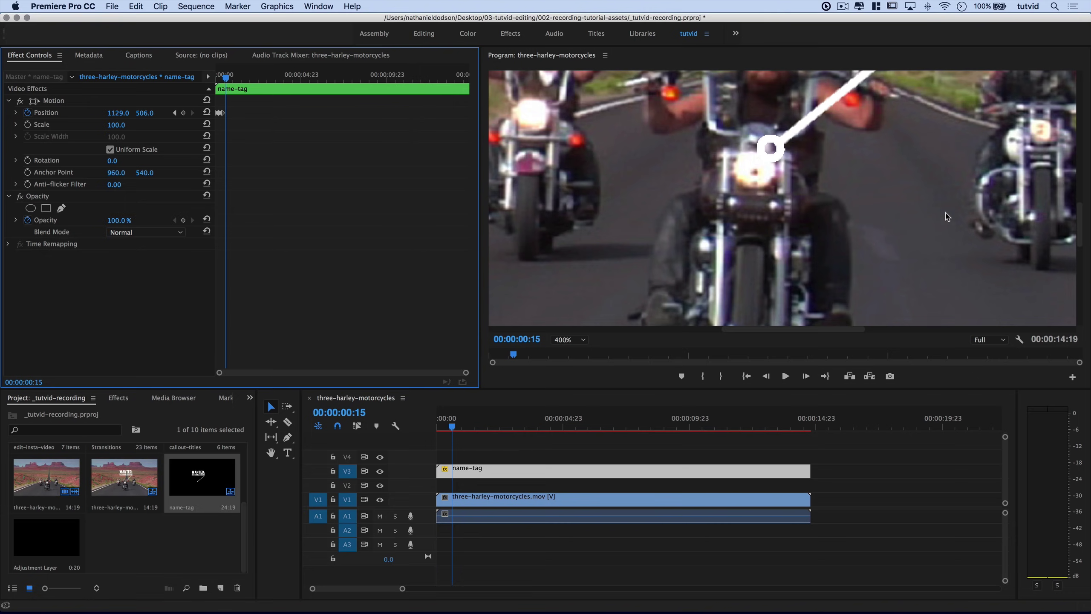
{"action": "left_click_drag", "start_coordinate": [1081, 236], "coordinate": [1083, 219]}
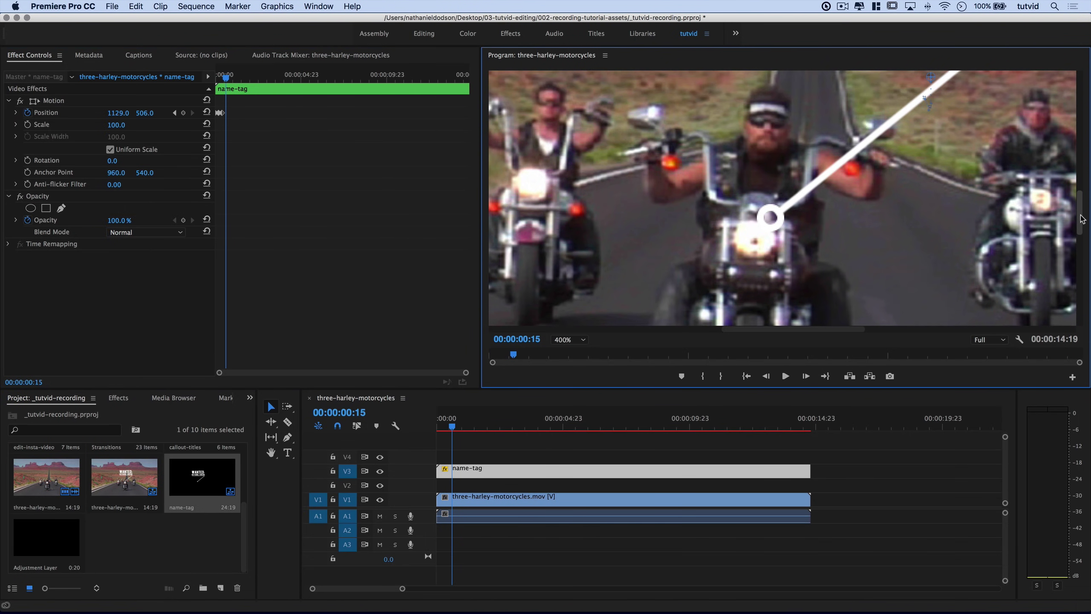
{"action": "left_click", "coordinate": [782, 210]}
{"action": "key", "text": "shift+Up"}
{"action": "key", "text": "shift+Up"}
{"action": "key", "text": "shift+Up"}
{"action": "key", "text": "shift+Up"}
{"action": "key", "text": "shift+Up"}
{"action": "key", "text": "shift+Up"}
{"action": "key", "text": "Left"}
{"action": "key", "text": "Left"}
{"action": "key", "text": "Left"}
{"action": "key", "text": "Left"}
{"action": "key", "text": "Left"}
{"action": "key", "text": "Left"}
{"action": "key", "text": "Left"}
{"action": "key", "text": "Left"}
{"action": "key", "text": "Left"}
{"action": "key", "text": "Left"}
{"action": "key", "text": "Left"}
{"action": "key", "text": "Left"}
{"action": "key", "text": "Up"}
{"action": "key", "text": "Up"}
{"action": "key", "text": "Up"}
{"action": "key", "text": "Up"}
{"action": "key", "text": "Up"}
{"action": "key", "text": "Up"}
{"action": "key", "text": "Right"}
{"action": "key", "text": "Down"}
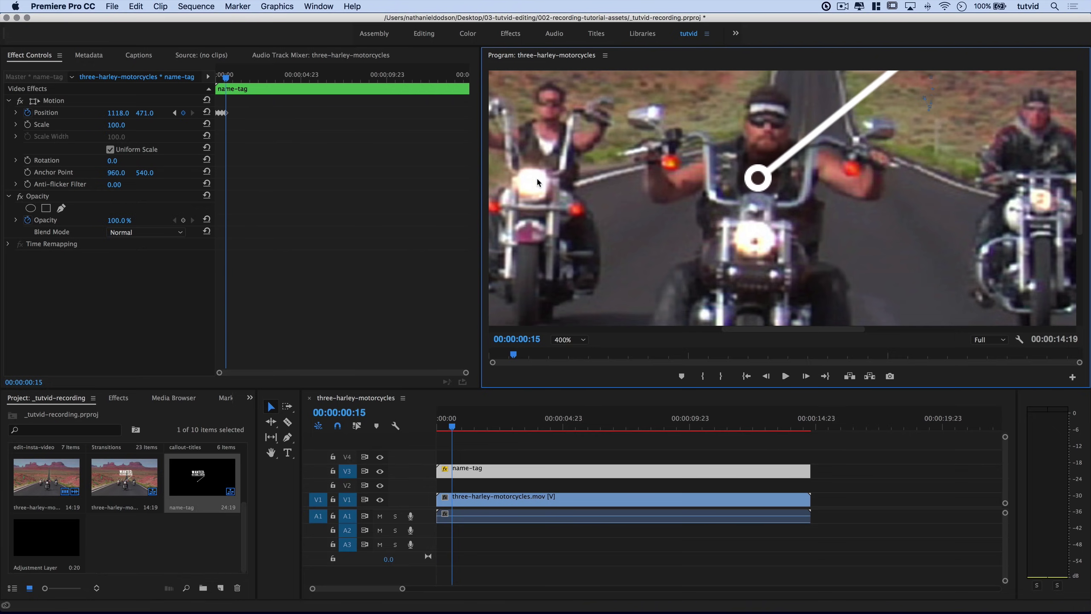
Step: Advance further through the clip, dragging the name tag back onto the rider
{"action": "left_click", "coordinate": [304, 192]}
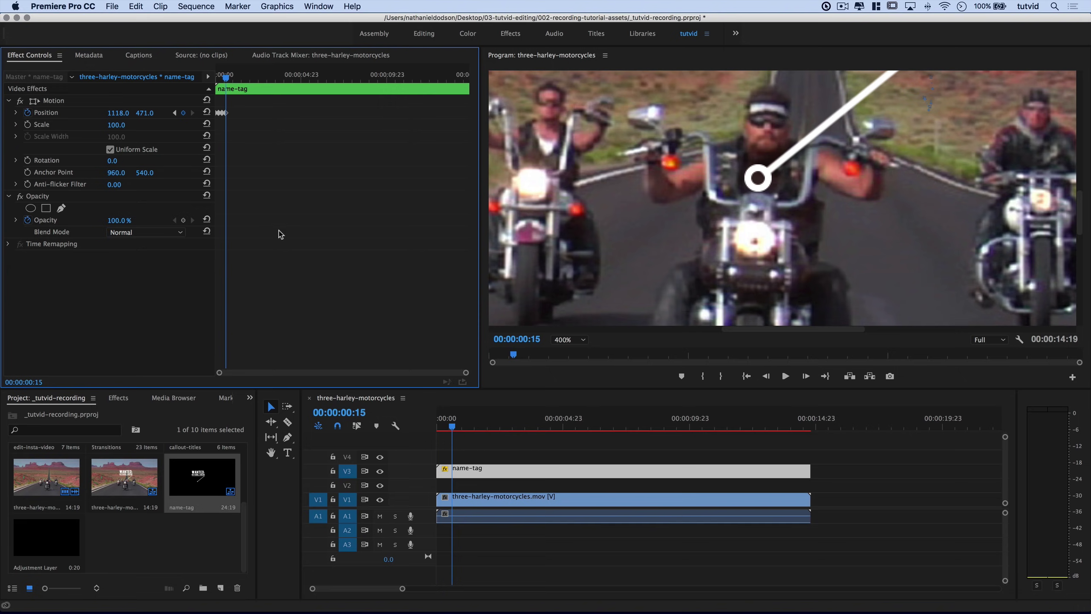
{"action": "key", "text": "shift+Right"}
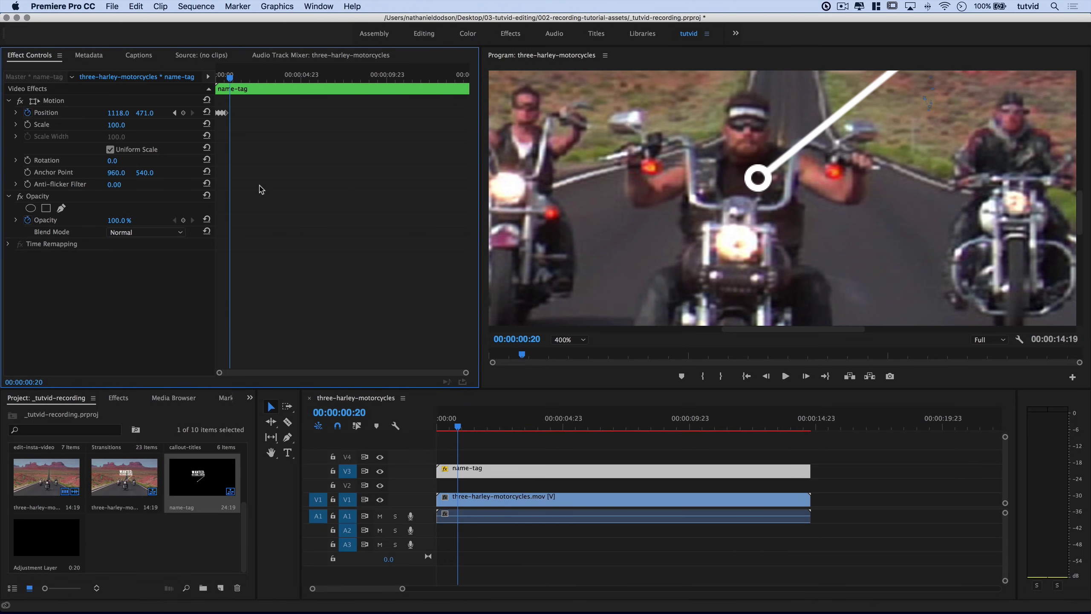
{"action": "key", "text": "space"}
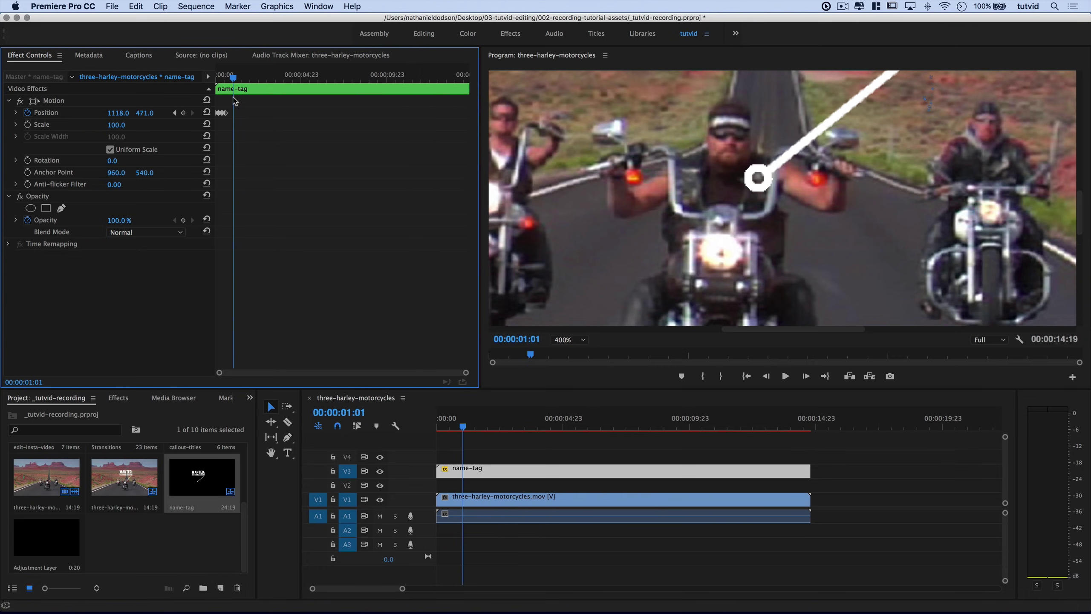
{"action": "left_click_drag", "start_coordinate": [810, 171], "coordinate": [777, 174]}
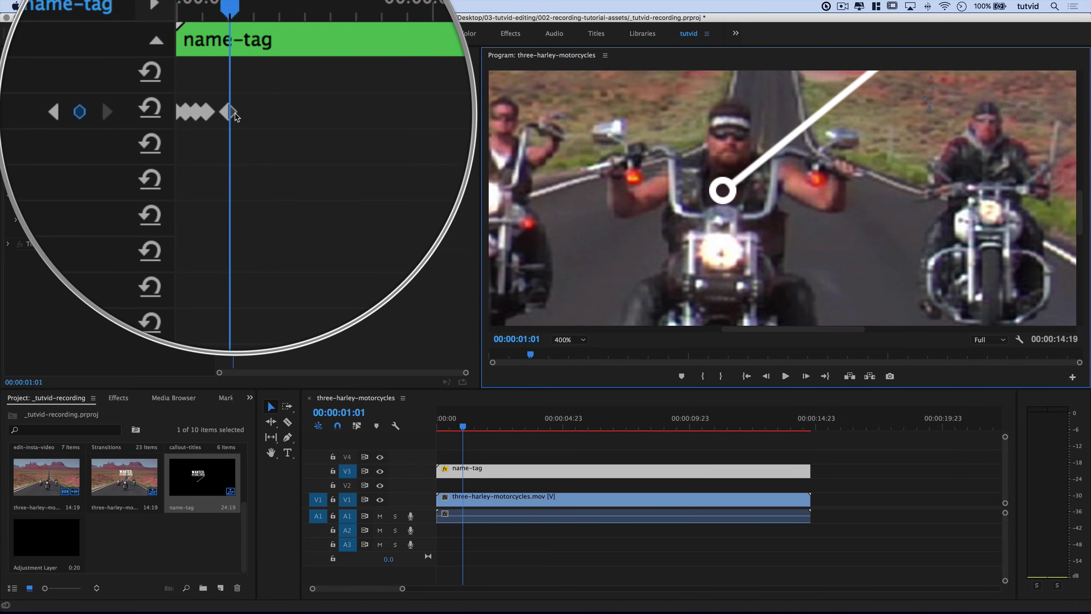
{"action": "key", "text": "space"}
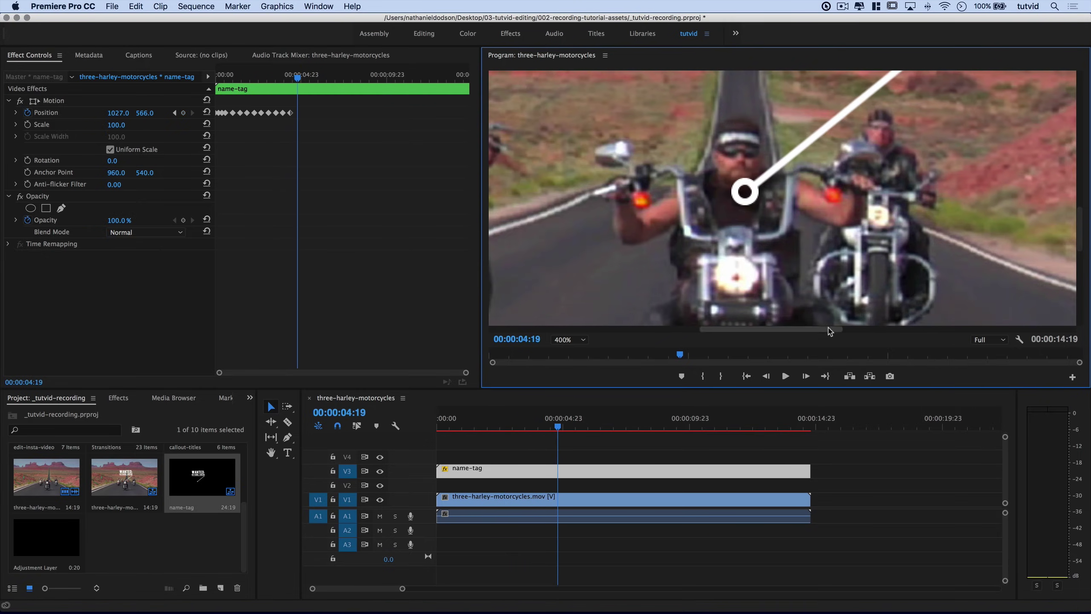
Step: Set the Program monitor zoom to Fit
{"action": "left_click", "coordinate": [569, 339]}
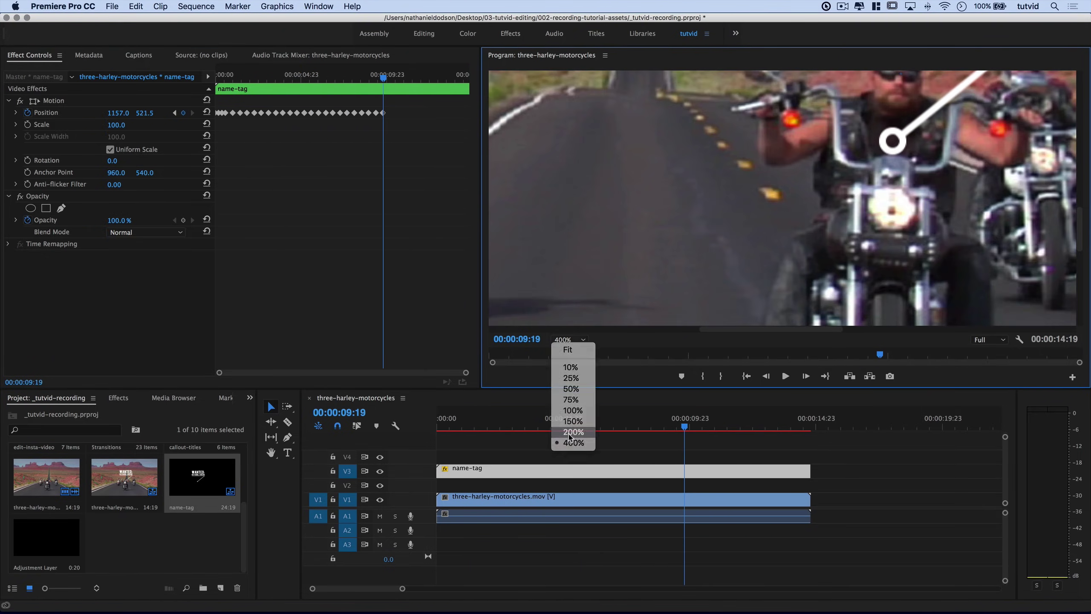
{"action": "left_click", "coordinate": [563, 346]}
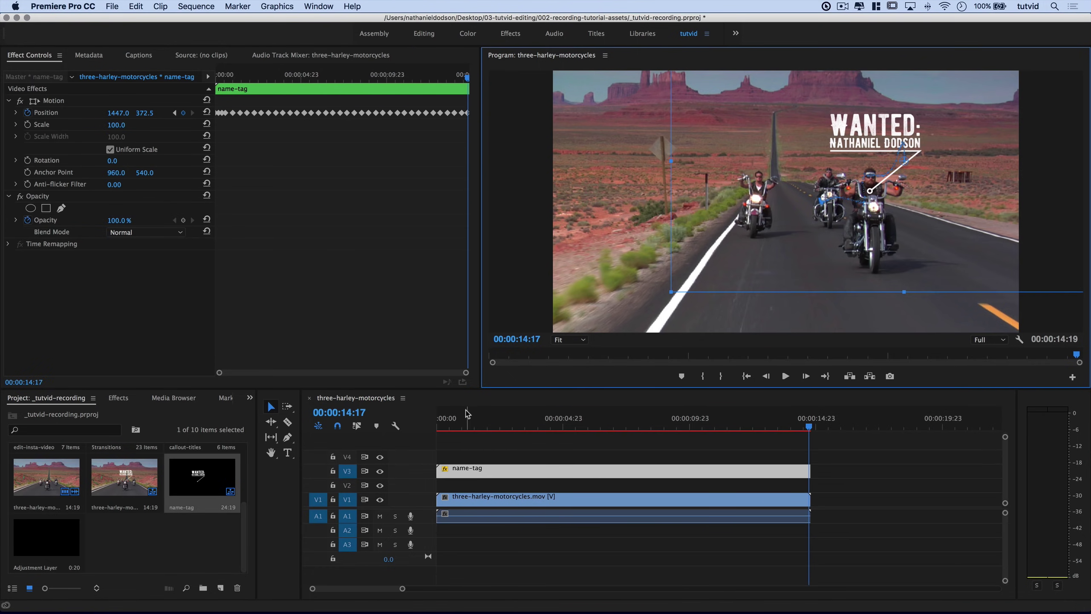
Step: Return to the sequence start and reset the motorcycle clip's Position to 960, 540
{"action": "left_click", "coordinate": [500, 397]}
{"action": "key", "text": "Home"}
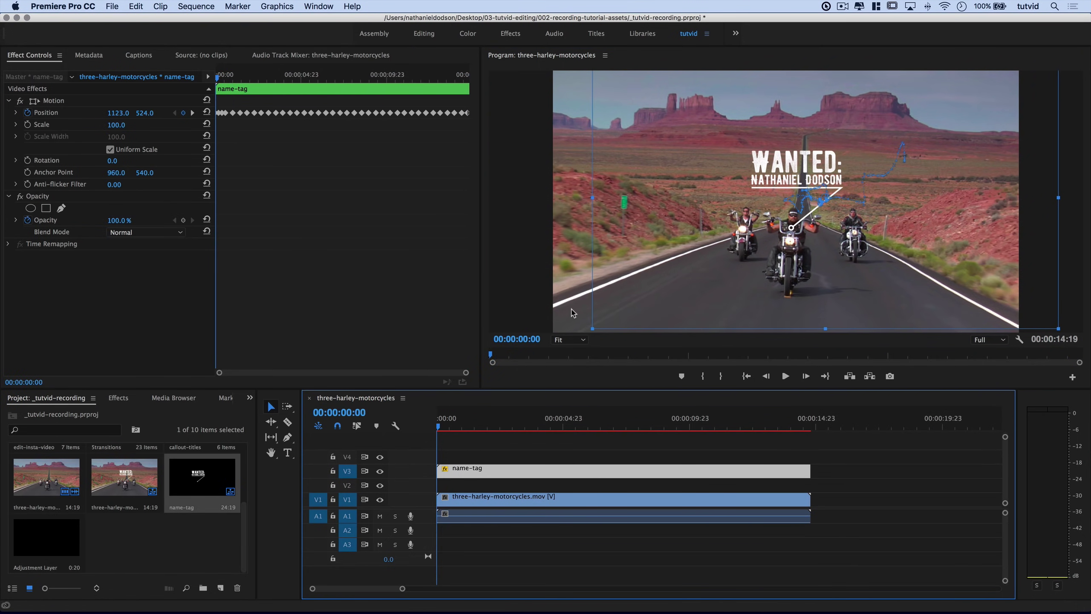
{"action": "left_click", "coordinate": [571, 316]}
{"action": "key", "text": "super+z"}
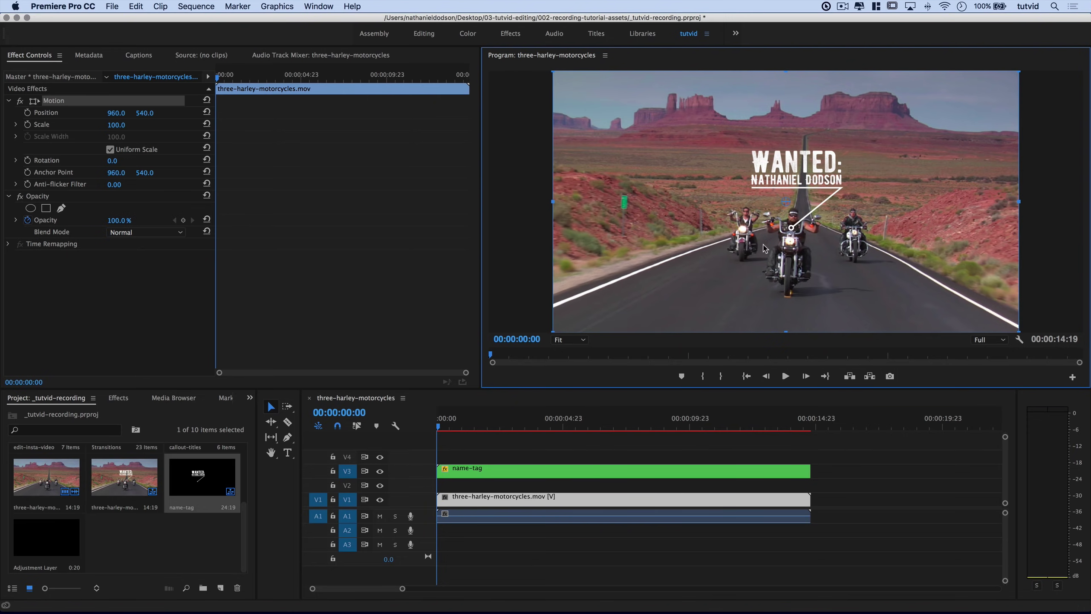
{"action": "left_click", "coordinate": [141, 295]}
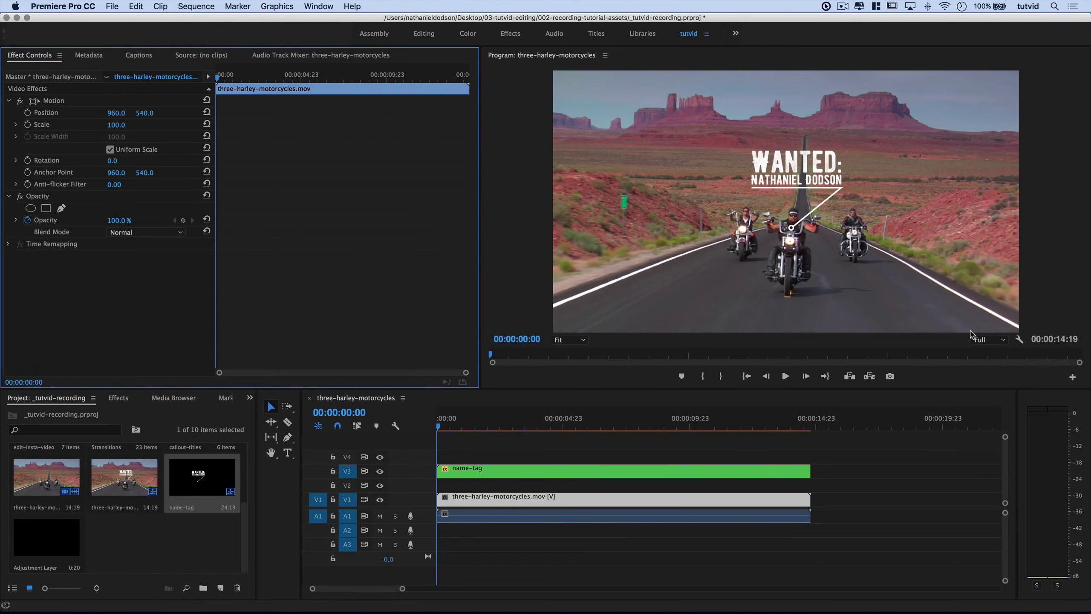
Step: Set playback resolution to 1/2 and play the sequence to review the callout
{"action": "left_click", "coordinate": [985, 341]}
{"action": "left_click", "coordinate": [984, 361]}
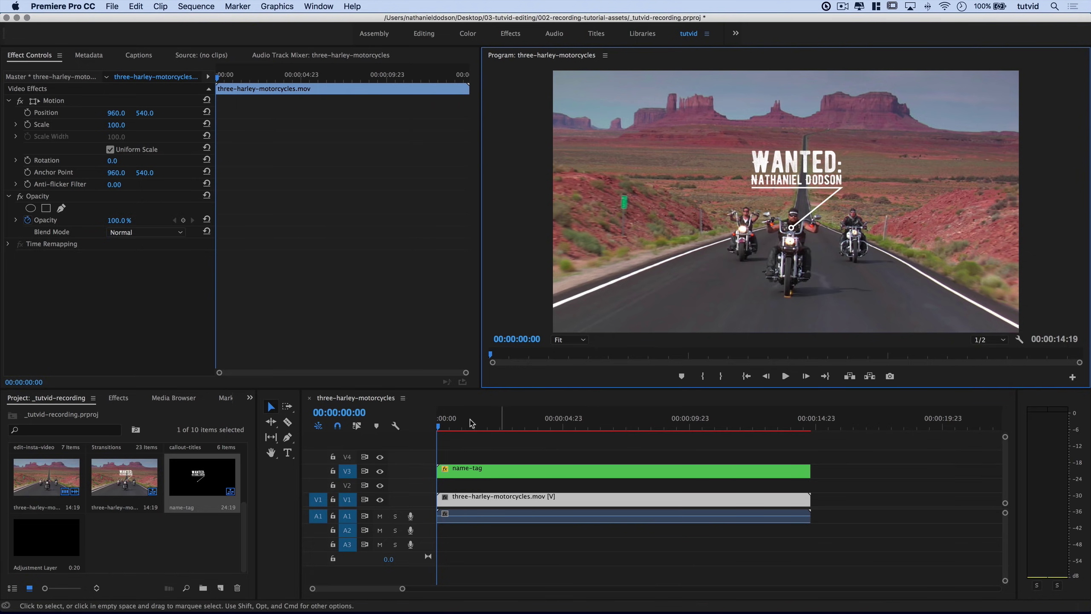
{"action": "left_click", "coordinate": [447, 442]}
{"action": "key", "text": "space"}
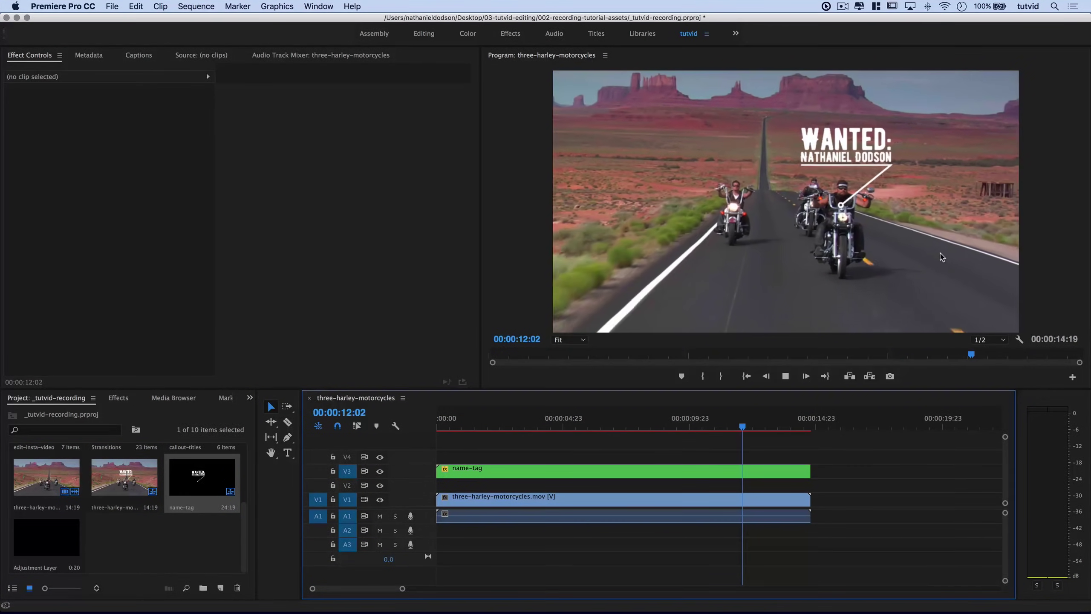
{"action": "left_click", "coordinate": [766, 282]}
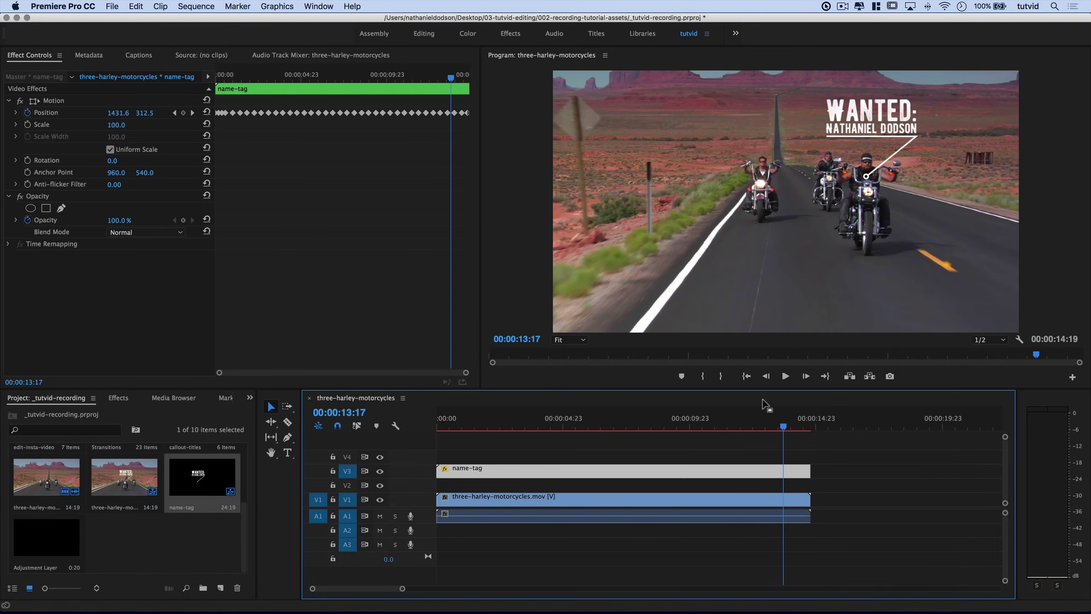
{"action": "key", "text": "Home"}
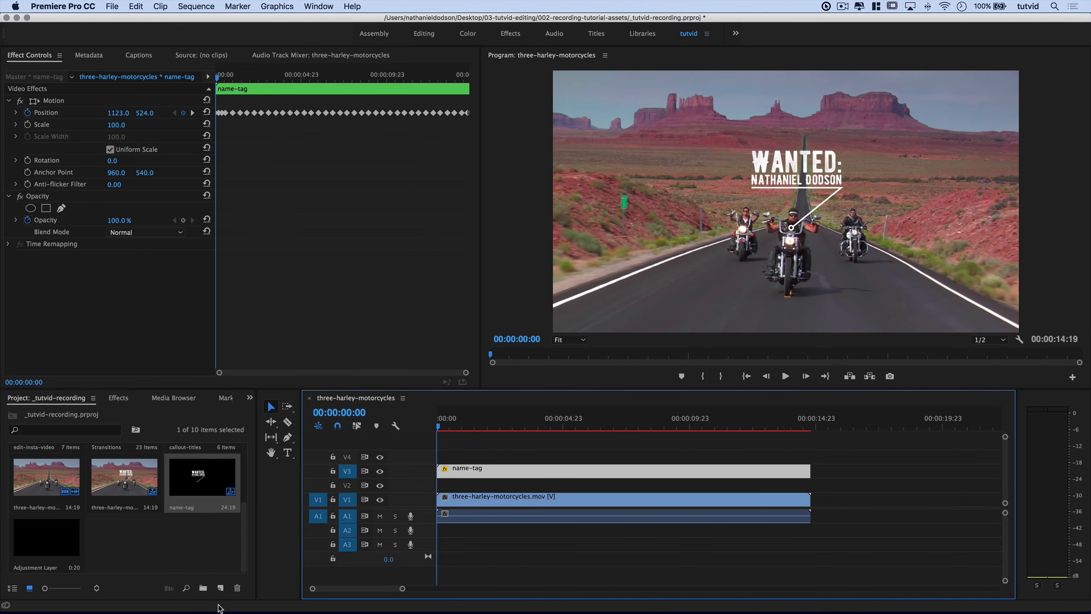
Step: Create an adjustment layer, place it on V2 and stretch it to the sequence end
{"action": "left_click", "coordinate": [220, 588]}
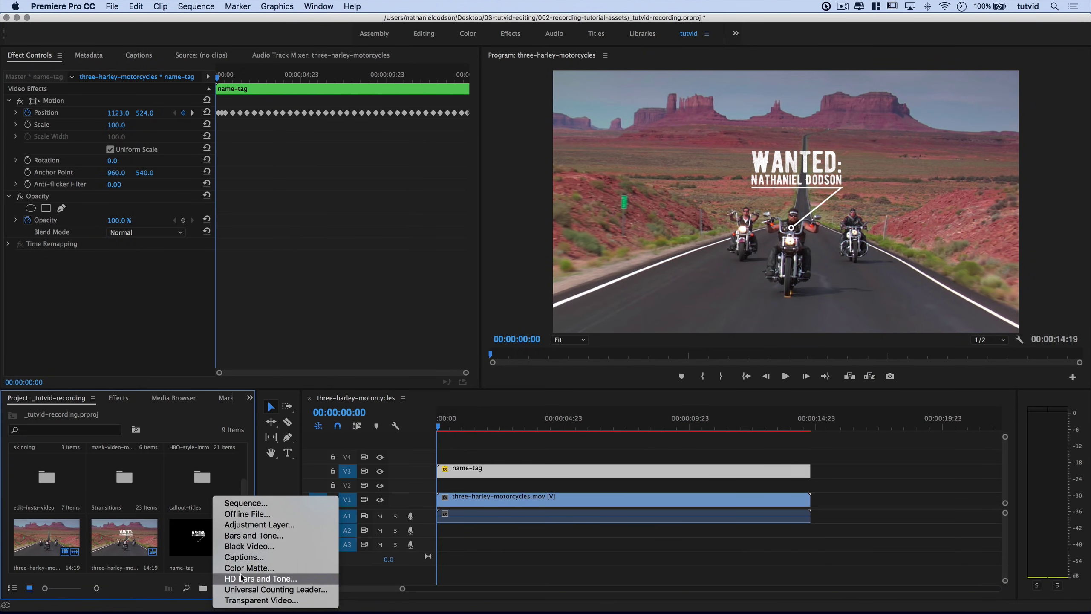
{"action": "left_click", "coordinate": [257, 526]}
{"action": "left_click", "coordinate": [625, 359]}
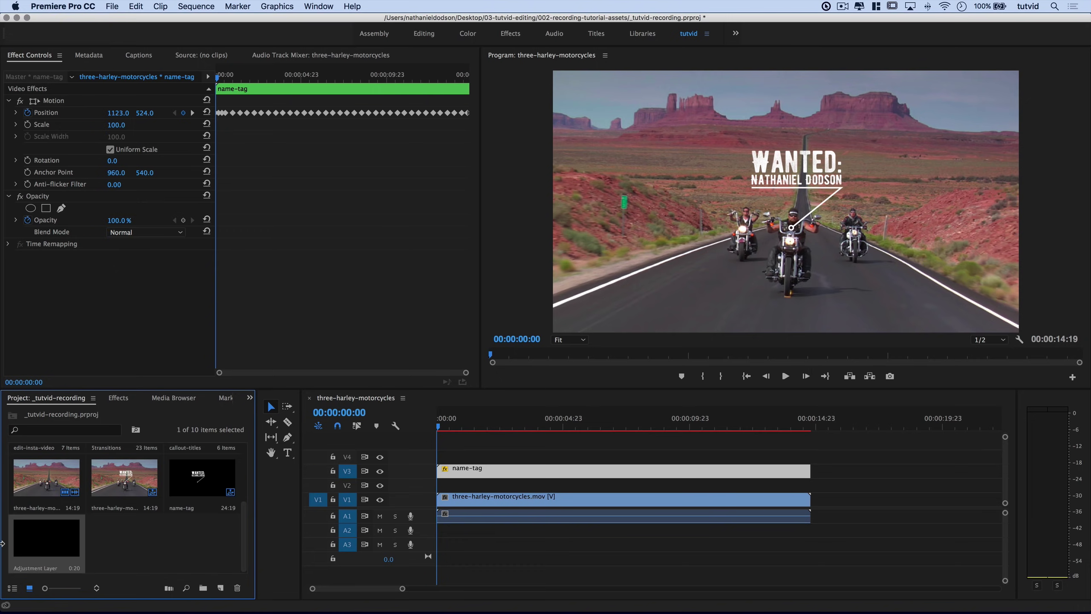
{"action": "left_click_drag", "start_coordinate": [48, 552], "coordinate": [447, 484]}
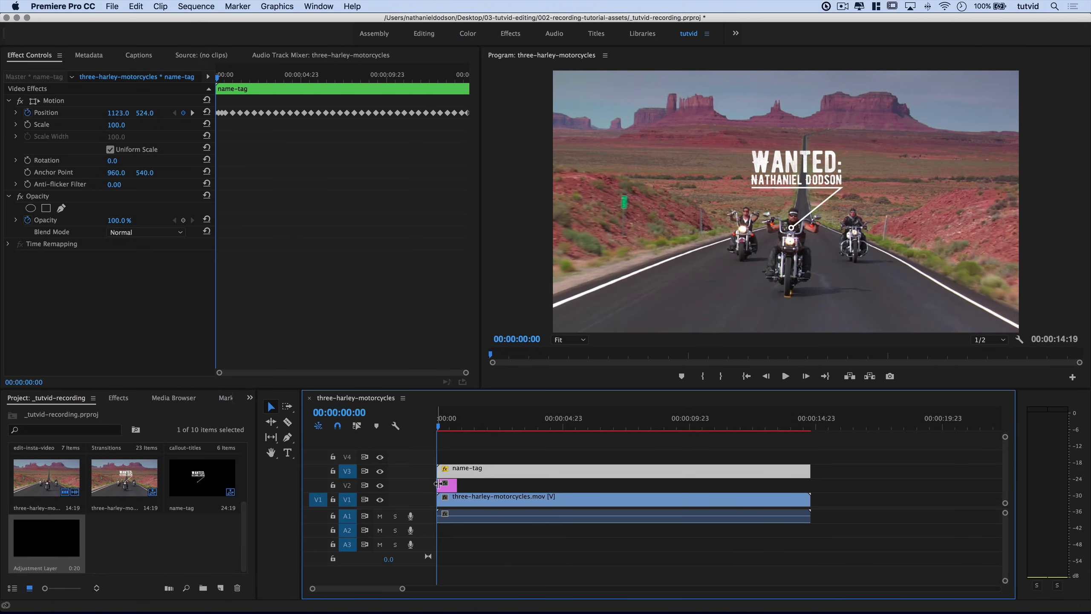
{"action": "left_click_drag", "start_coordinate": [453, 488], "coordinate": [803, 486]}
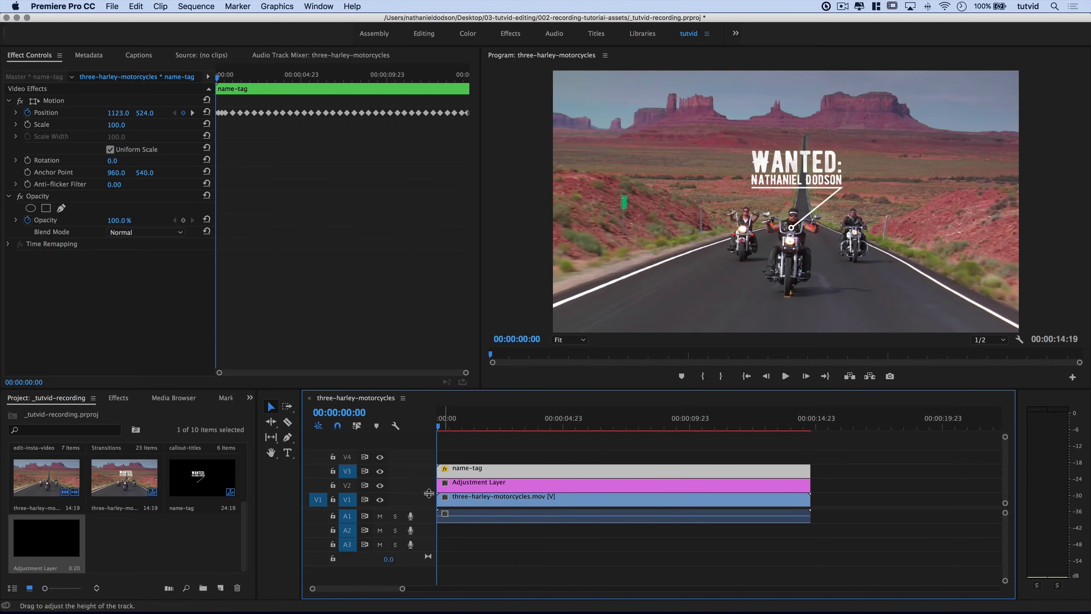
{"action": "left_click", "coordinate": [458, 488]}
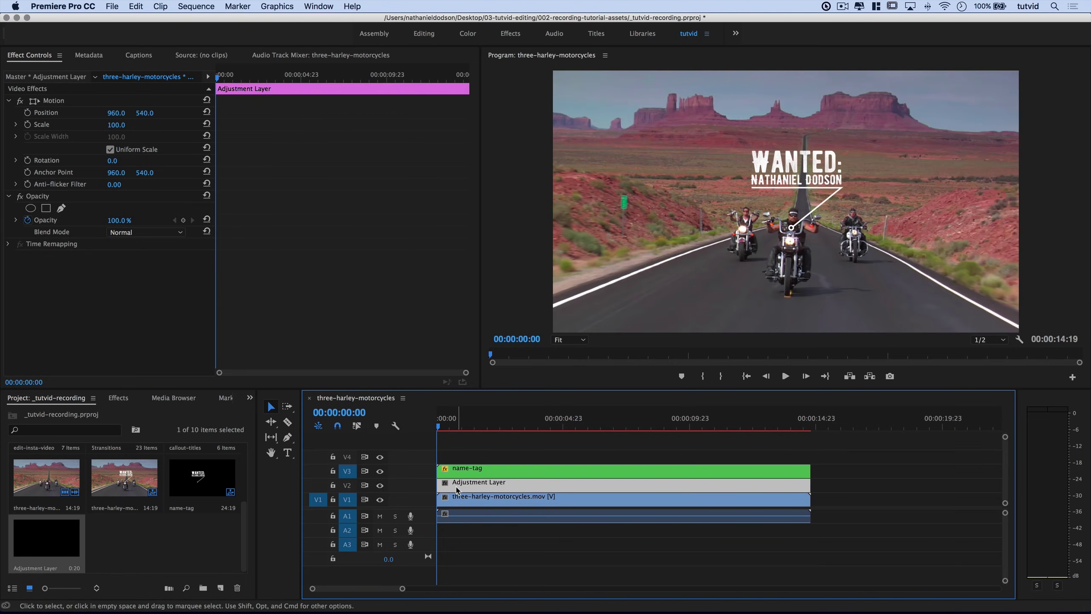
{"action": "left_click", "coordinate": [117, 399]}
Step: Apply Video Effects > Stylize > Mosaic to the adjustment layer
{"action": "left_click", "coordinate": [8, 473]}
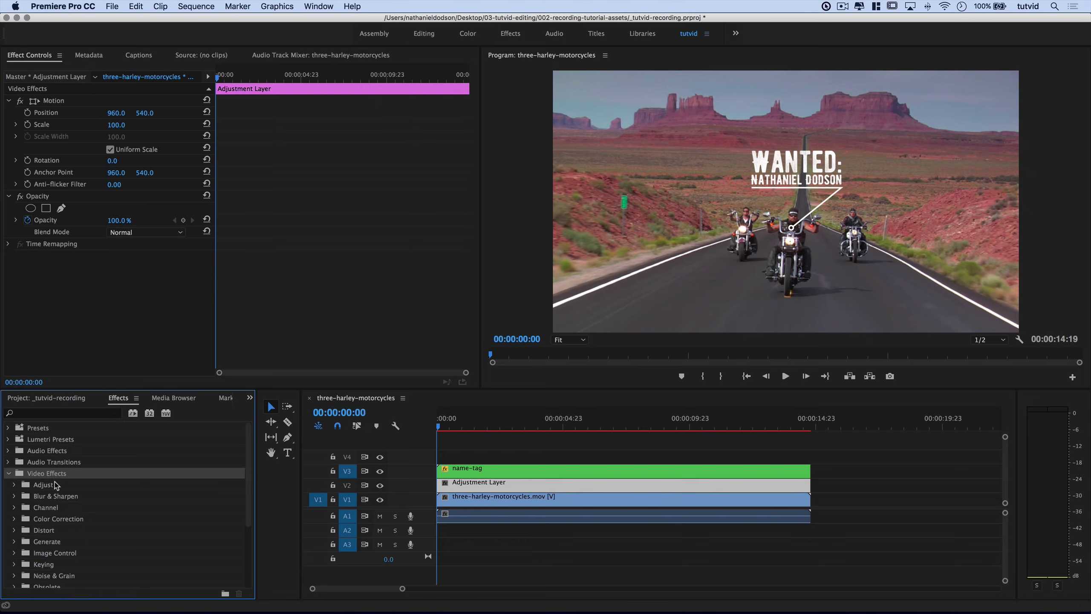
{"action": "scroll", "coordinate": [55, 554], "scroll_direction": "down", "scroll_amount": 4}
{"action": "left_click", "coordinate": [42, 517]}
{"action": "scroll", "coordinate": [82, 549], "scroll_direction": "down", "scroll_amount": 2}
{"action": "left_click_drag", "start_coordinate": [58, 545], "coordinate": [526, 483]}
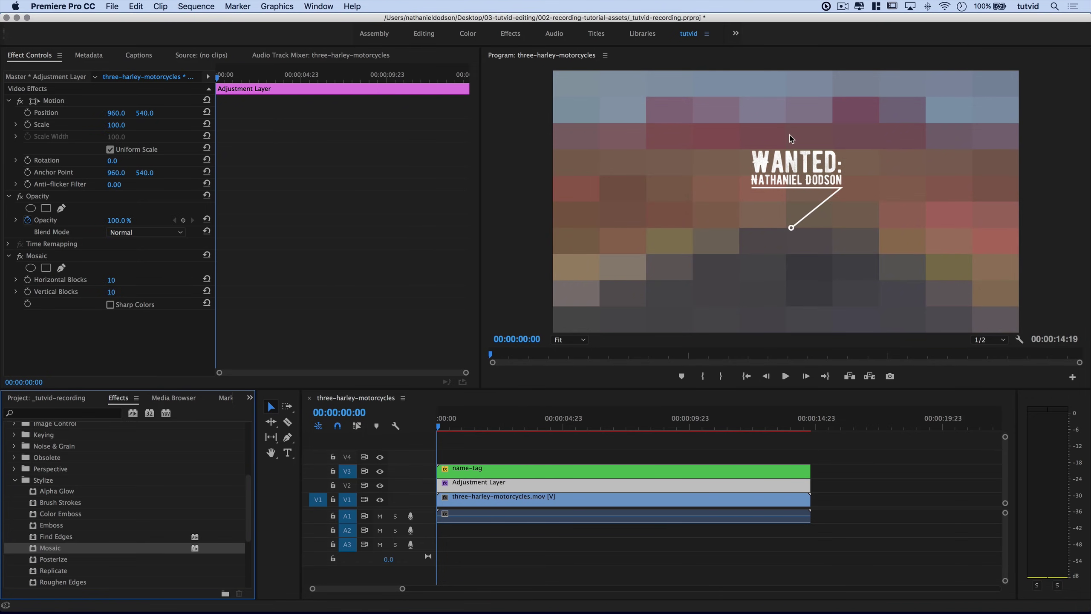
Step: Set Mosaic Horizontal Blocks and Vertical Blocks both to 100
{"action": "left_click", "coordinate": [111, 280]}
{"action": "type", "text": "100"}
{"action": "left_click", "coordinate": [112, 292]}
{"action": "type", "text": "1"}
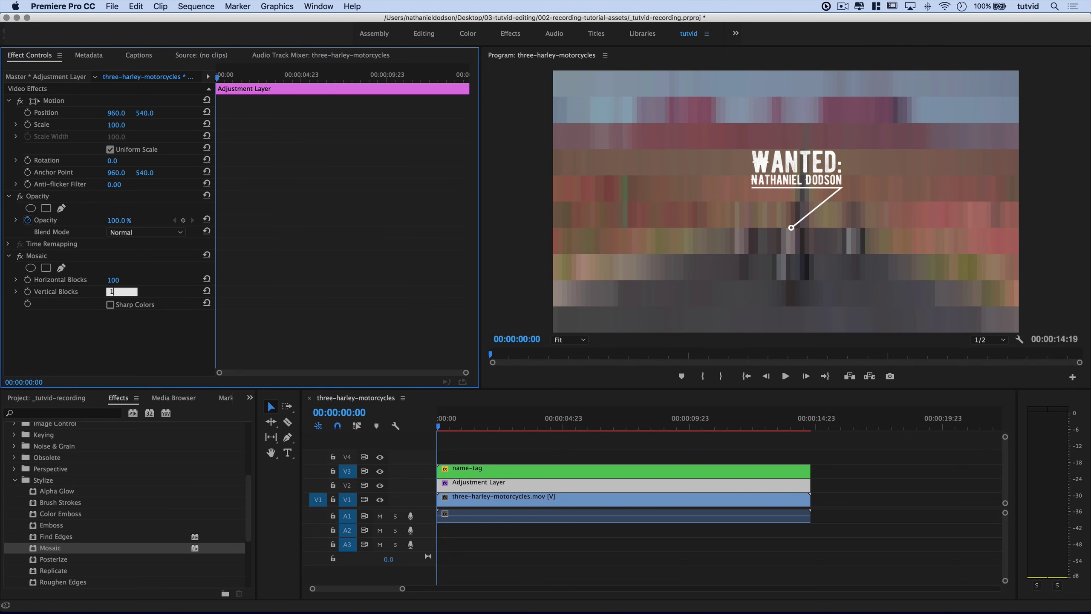
{"action": "type", "text": "00"}
{"action": "key", "text": "Return"}
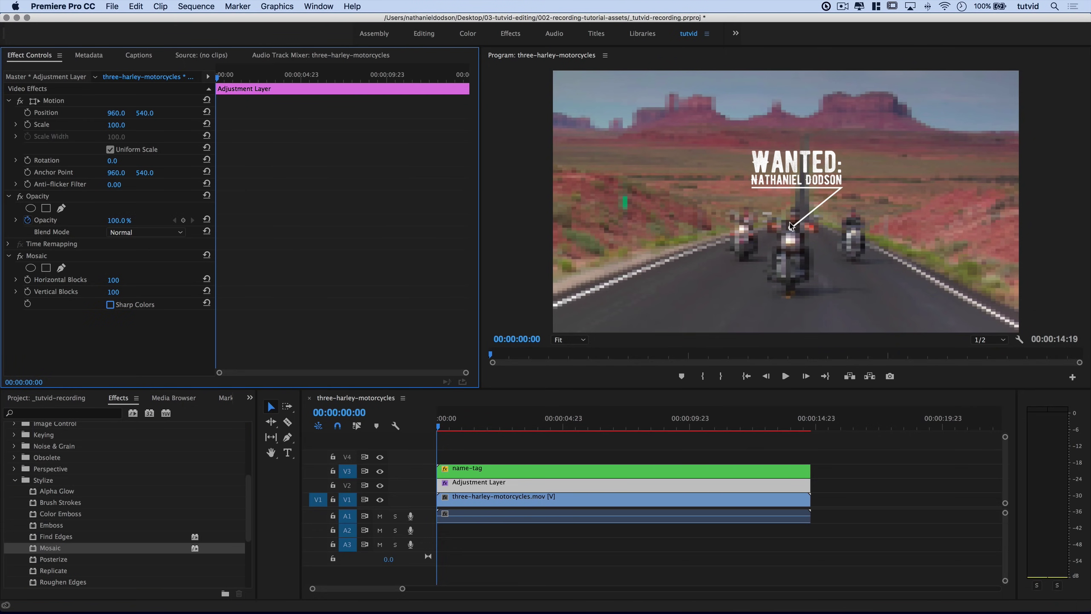
Step: Add an ellipse mask to the Mosaic effect and select it over the rider's head
{"action": "left_click", "coordinate": [31, 268]}
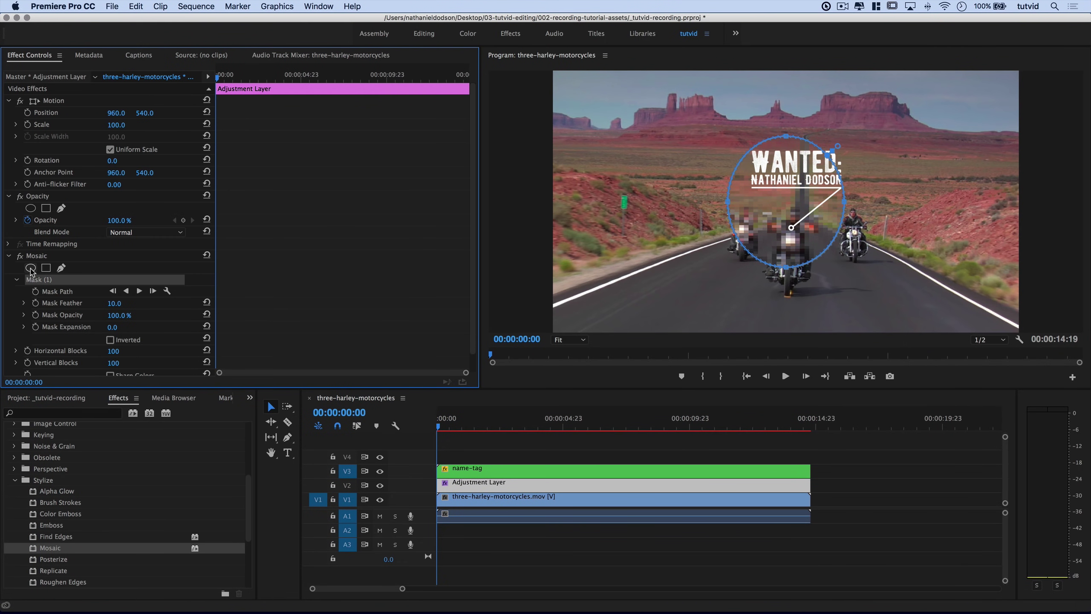
{"action": "left_click", "coordinate": [788, 147]}
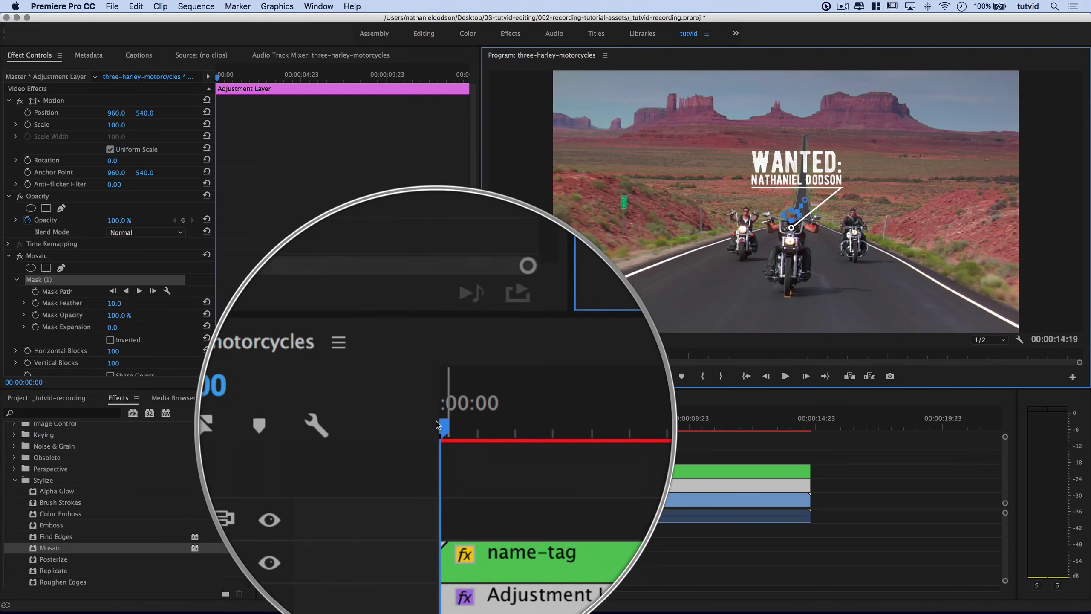
Step: Track the ellipse mask forward through the clip and check it frame by frame near the end
{"action": "left_click", "coordinate": [140, 292]}
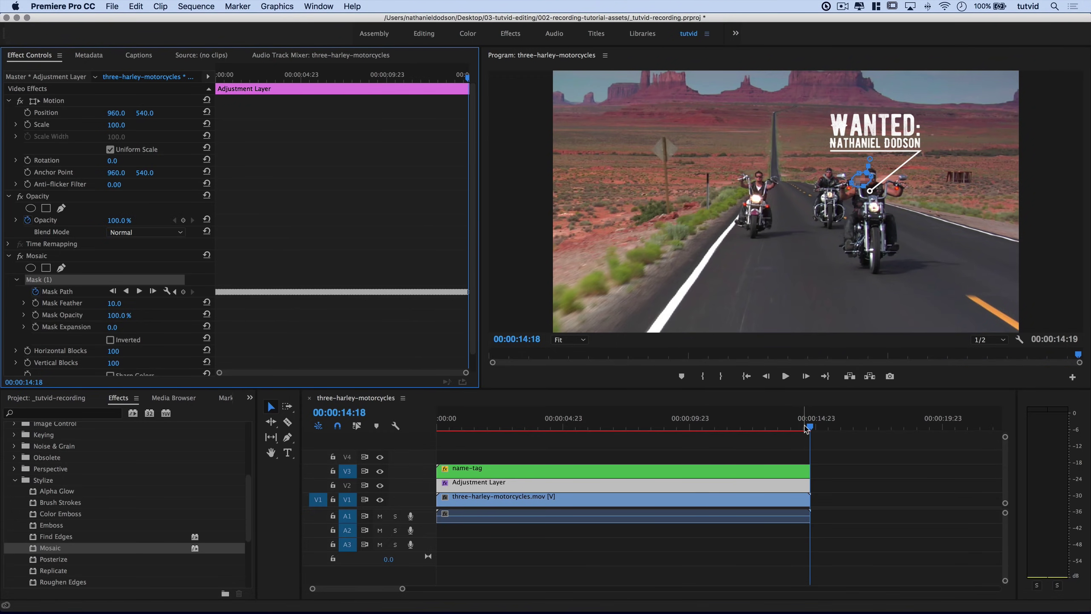
{"action": "left_click", "coordinate": [861, 179]}
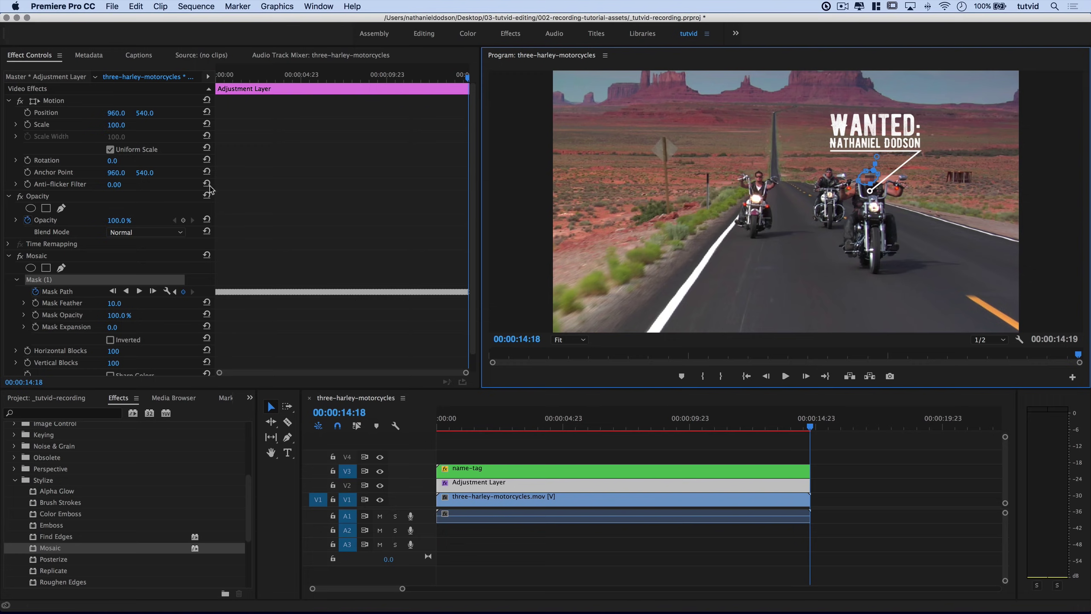
{"action": "left_click", "coordinate": [407, 153]}
{"action": "key", "text": "Left"}
{"action": "left_click", "coordinate": [869, 175]}
{"action": "key", "text": "shift+5"}
{"action": "key", "text": "Left"}
{"action": "key", "text": "Left"}
{"action": "key", "text": "Left"}
{"action": "key", "text": "Left"}
{"action": "key", "text": "Left"}
{"action": "left_click_drag", "start_coordinate": [758, 422], "coordinate": [439, 429]}
{"action": "left_click", "coordinate": [494, 445]}
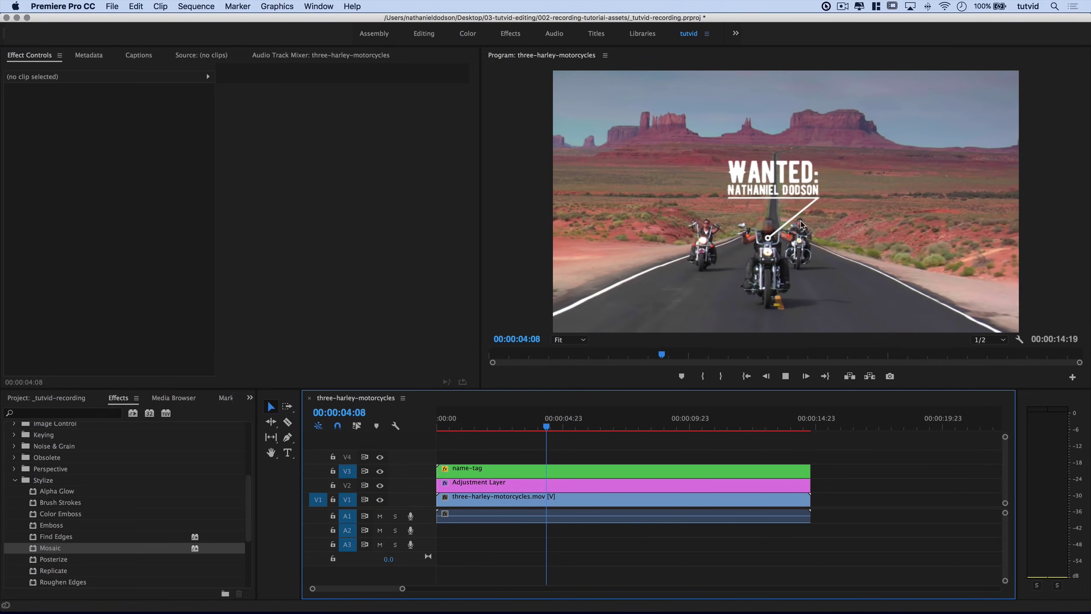
{"action": "left_click", "coordinate": [755, 220]}
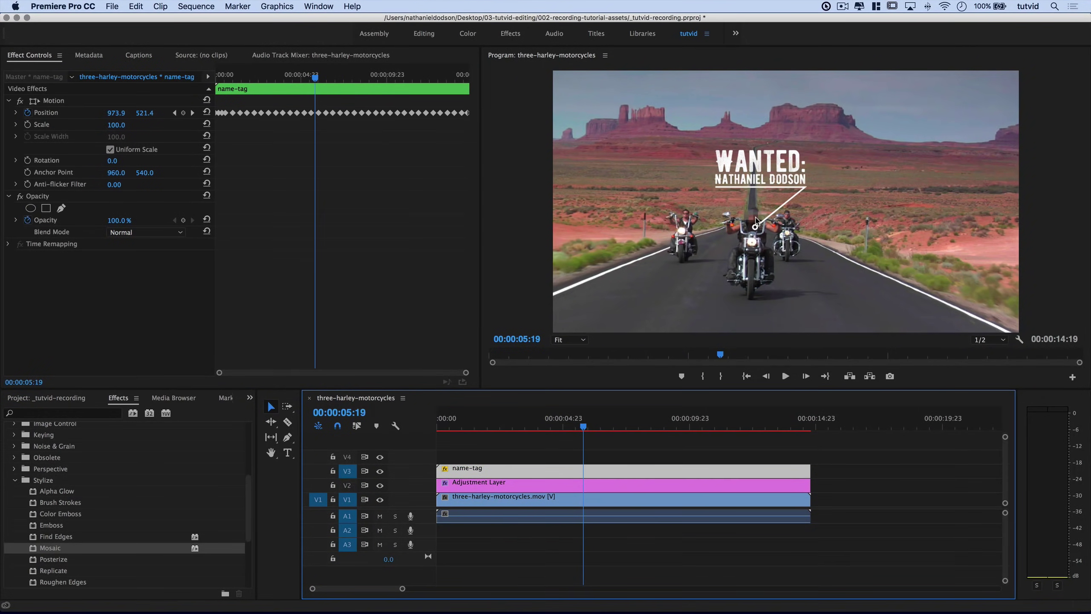